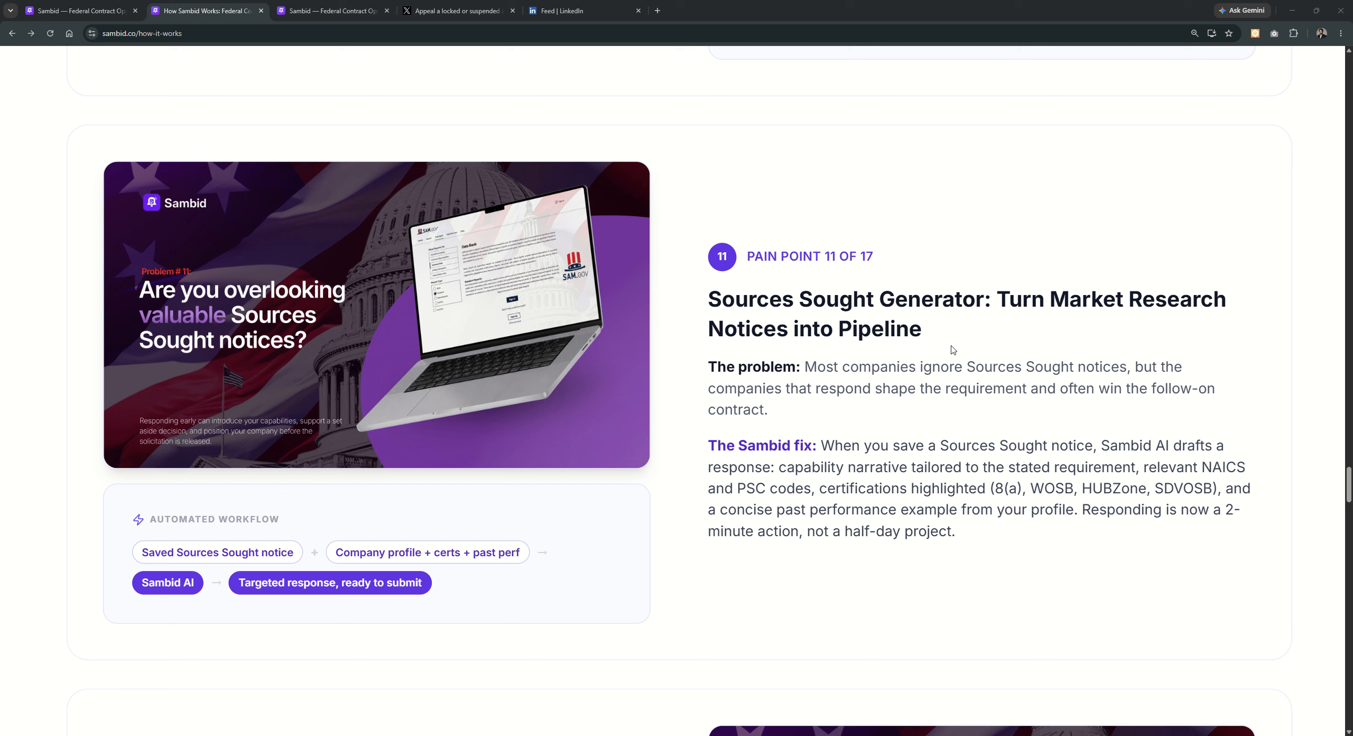
Step: Go from the Sources Sought pain point on the how-it-works page to the Sources Sought Generator and examine its heading and description
{"action": "left_click_drag", "start_coordinate": [707, 299], "coordinate": [853, 290]}
{"action": "left_click", "coordinate": [852, 291]}
{"action": "key", "text": "ctrl+shift+Tab"}
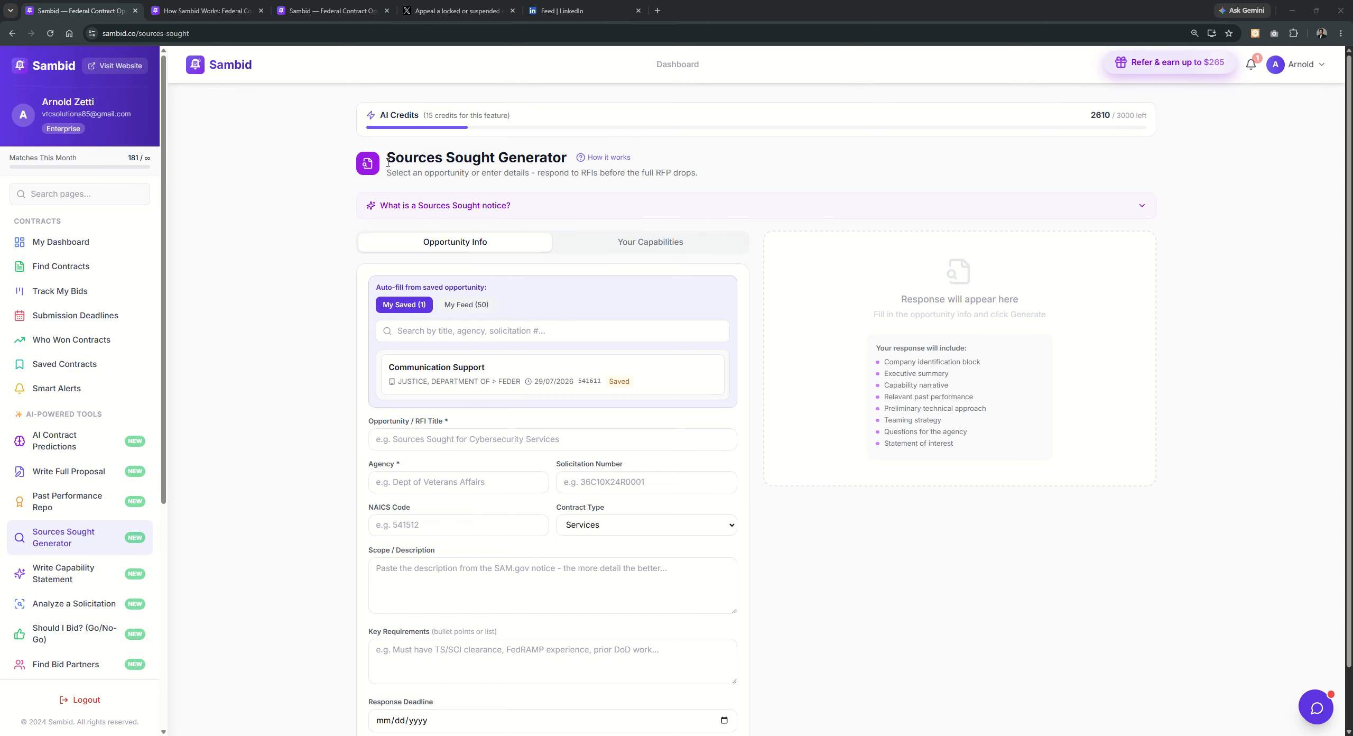
{"action": "left_click_drag", "start_coordinate": [388, 157], "coordinate": [569, 157]}
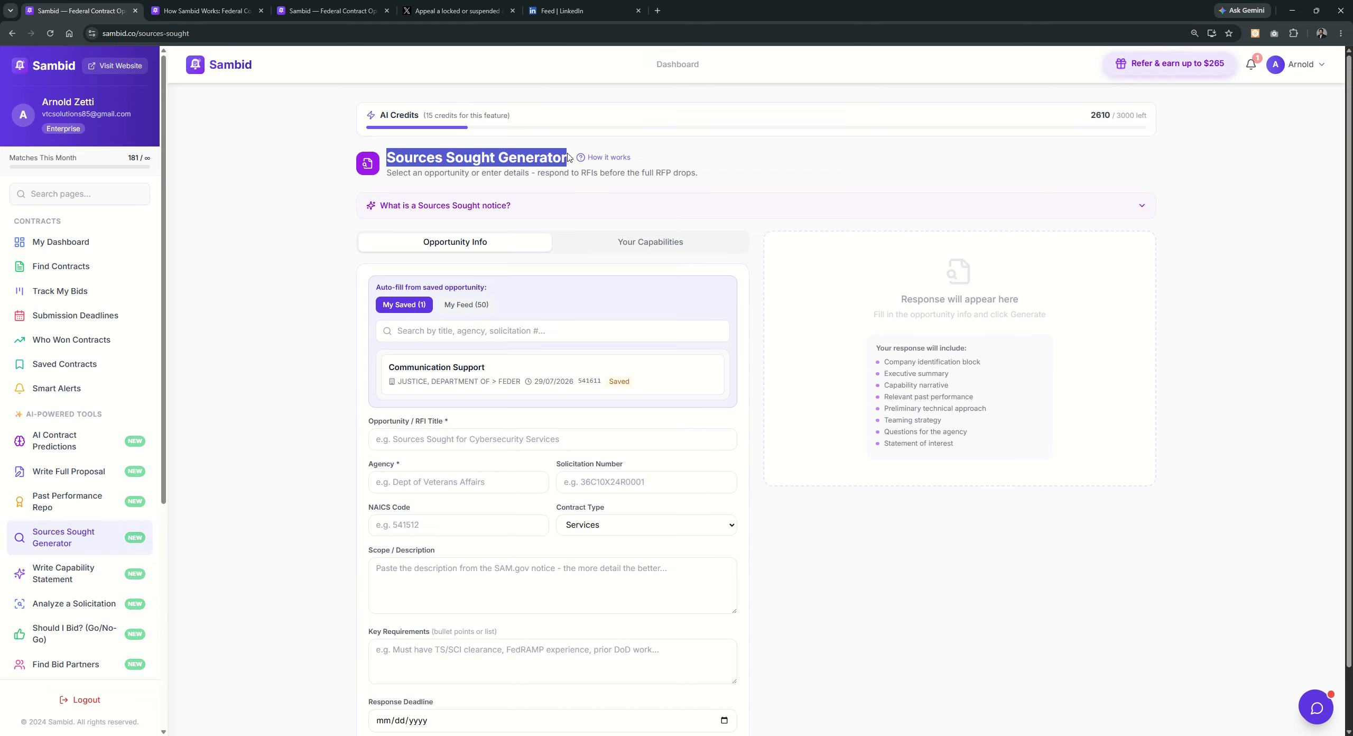
{"action": "left_click", "coordinate": [568, 157]}
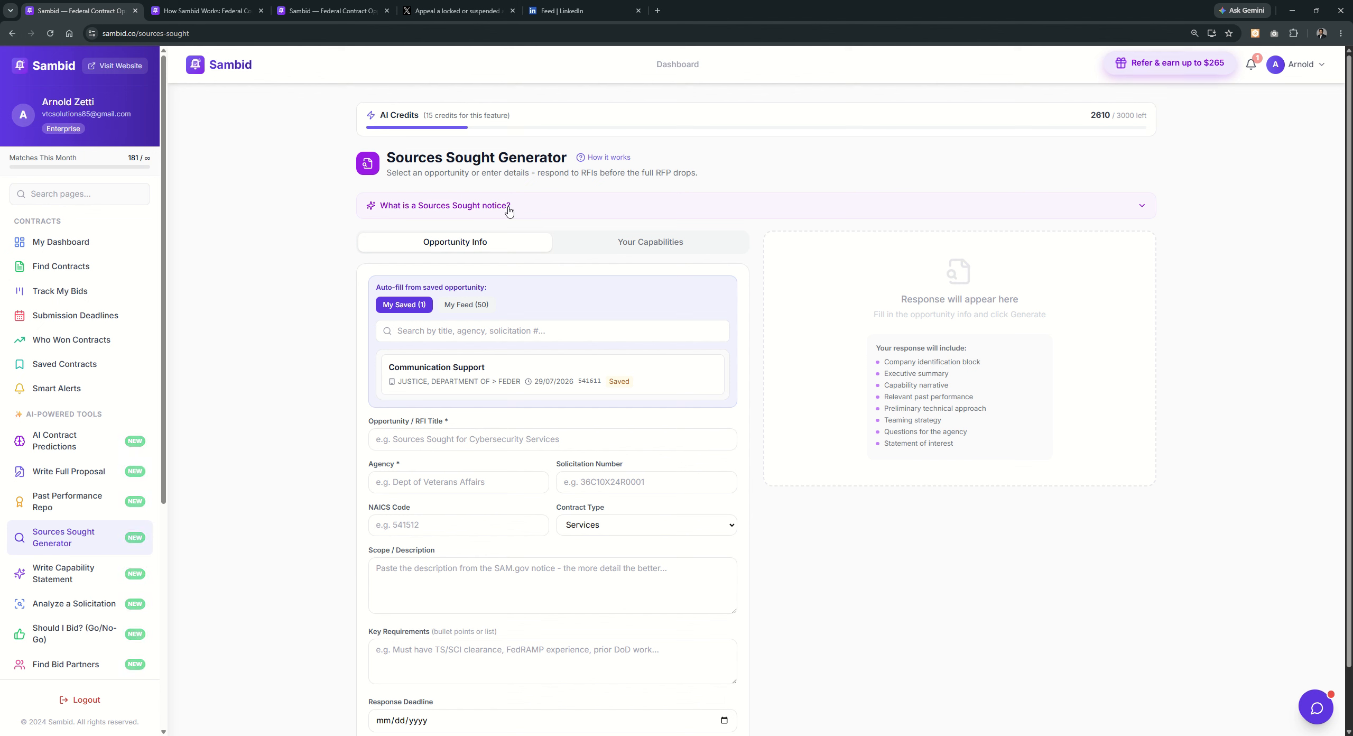
{"action": "triple_click", "coordinate": [588, 173]}
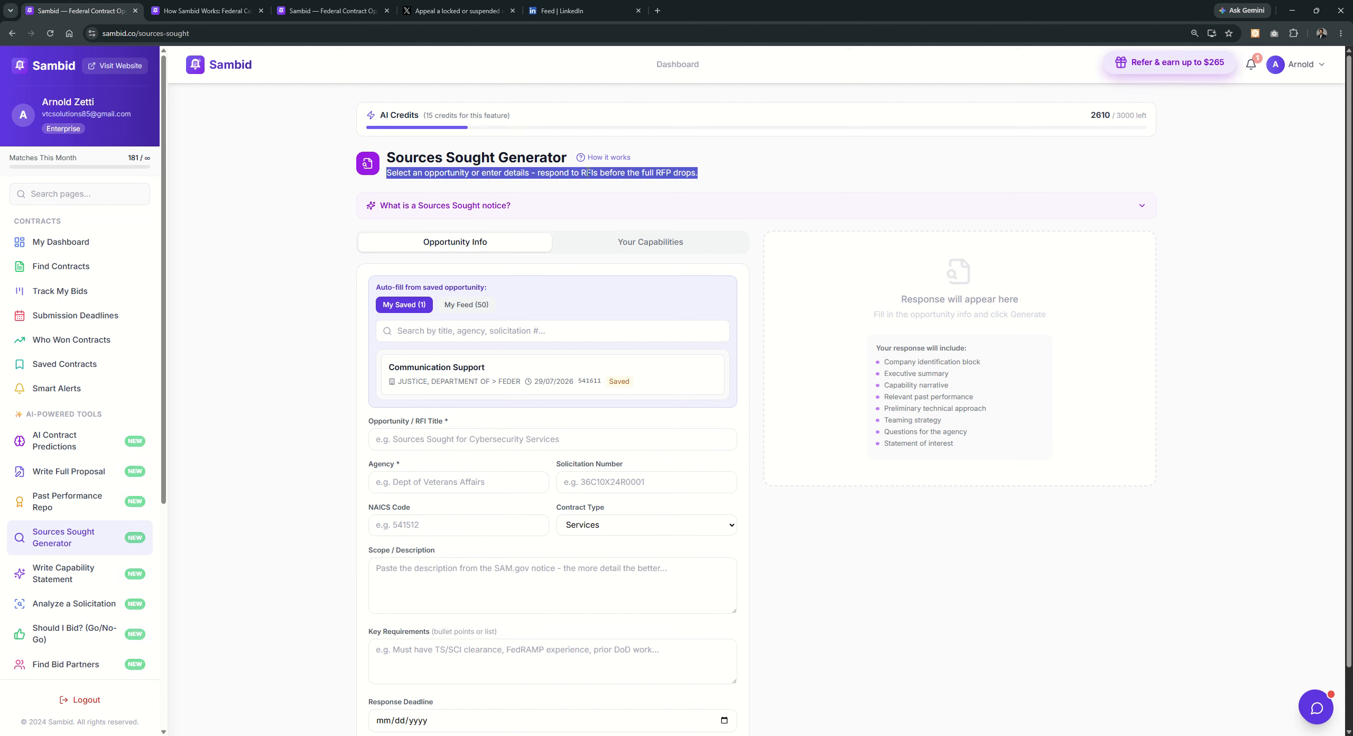
{"action": "left_click", "coordinate": [602, 172]}
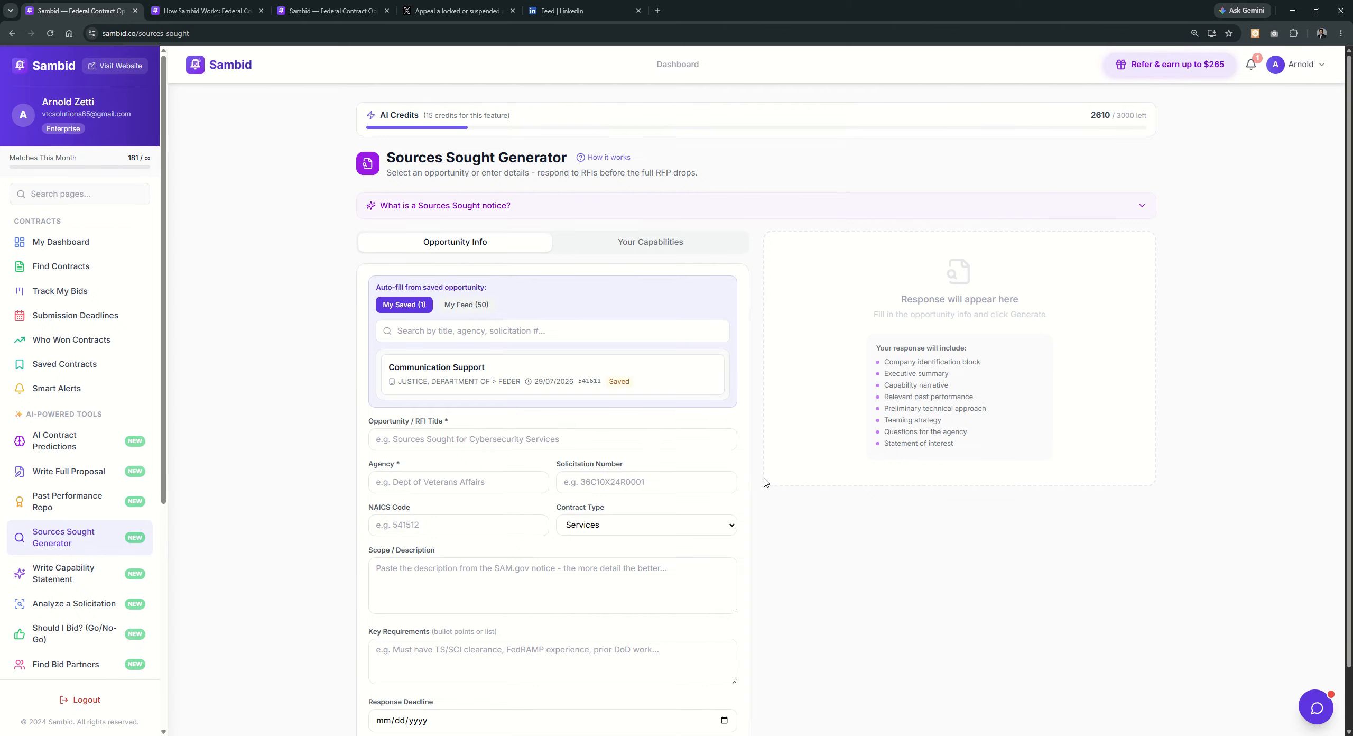
Step: Auto-fill the opportunity details from the saved Communication Support opportunity
{"action": "scroll", "coordinate": [742, 381], "scroll_direction": "down", "scroll_amount": 1}
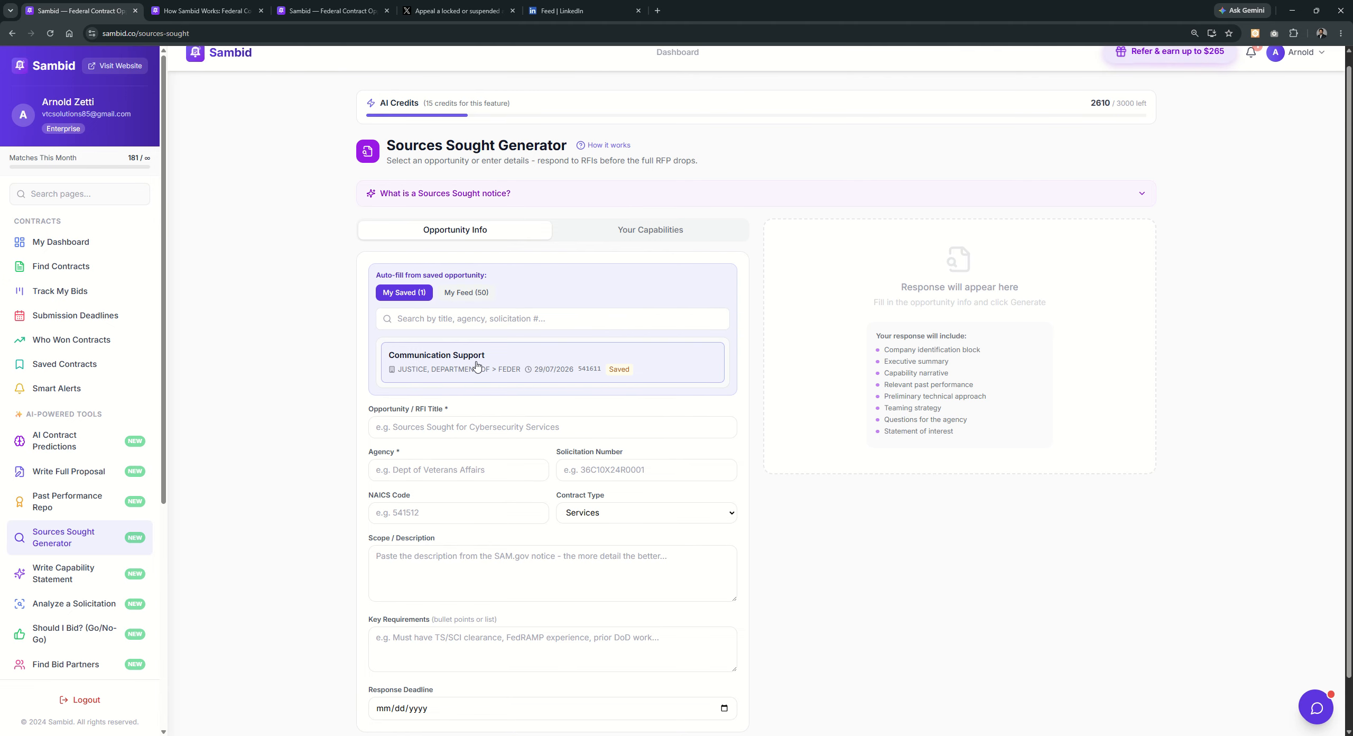
{"action": "left_click", "coordinate": [496, 365]}
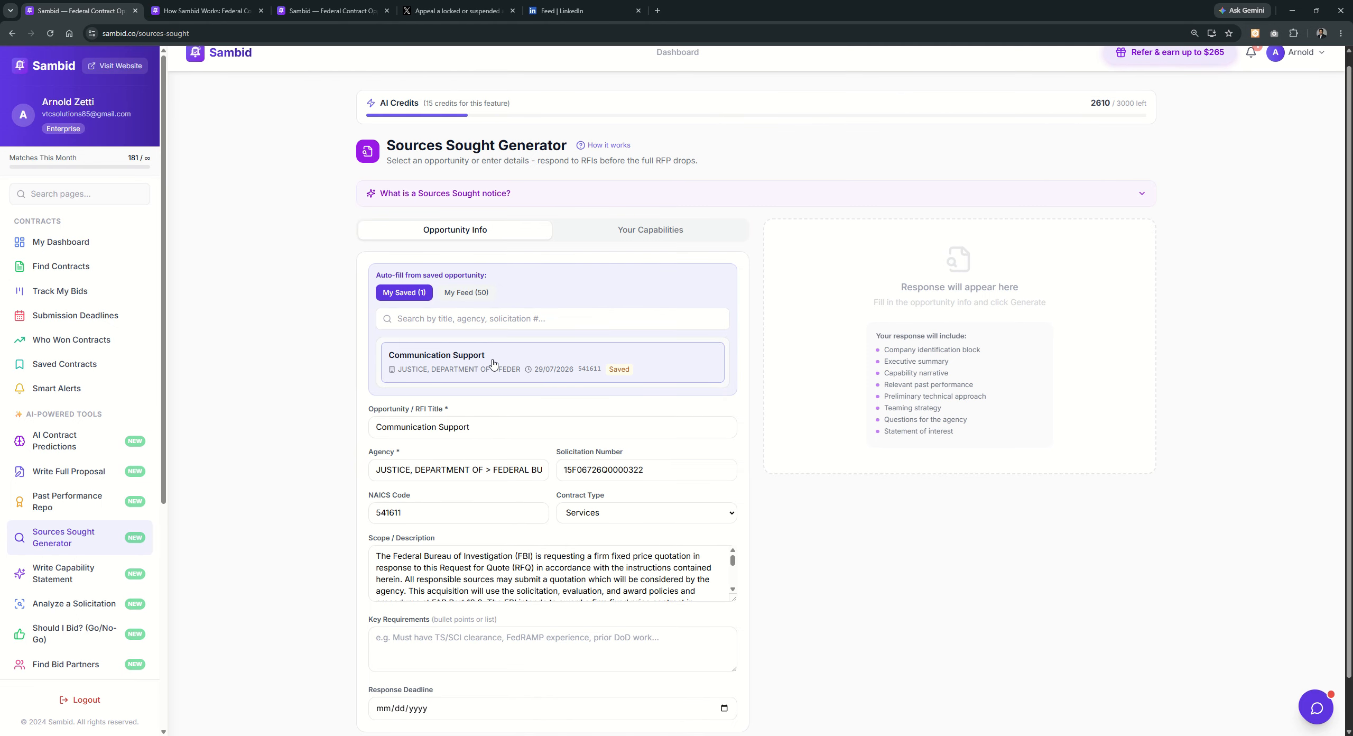
{"action": "scroll", "coordinate": [528, 365], "scroll_direction": "down", "scroll_amount": 1}
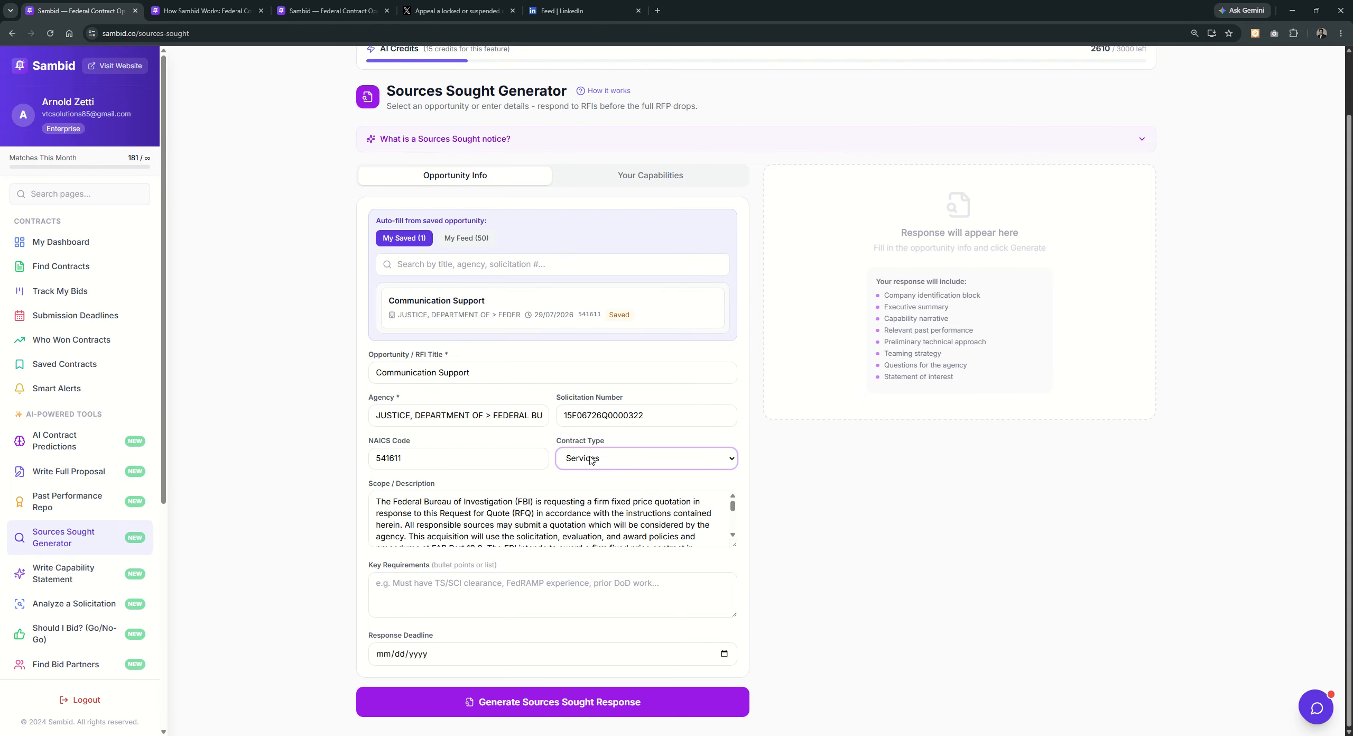
Step: Enlarge the Scope / Description box and read the auto-filled description through to its end
{"action": "left_click_drag", "start_coordinate": [733, 544], "coordinate": [724, 626]}
{"action": "scroll", "coordinate": [625, 563], "scroll_direction": "down", "scroll_amount": 1}
{"action": "scroll", "coordinate": [625, 563], "scroll_direction": "up", "scroll_amount": 1}
{"action": "scroll", "coordinate": [625, 563], "scroll_direction": "down", "scroll_amount": 1}
{"action": "scroll", "coordinate": [769, 575], "scroll_direction": "down", "scroll_amount": 2}
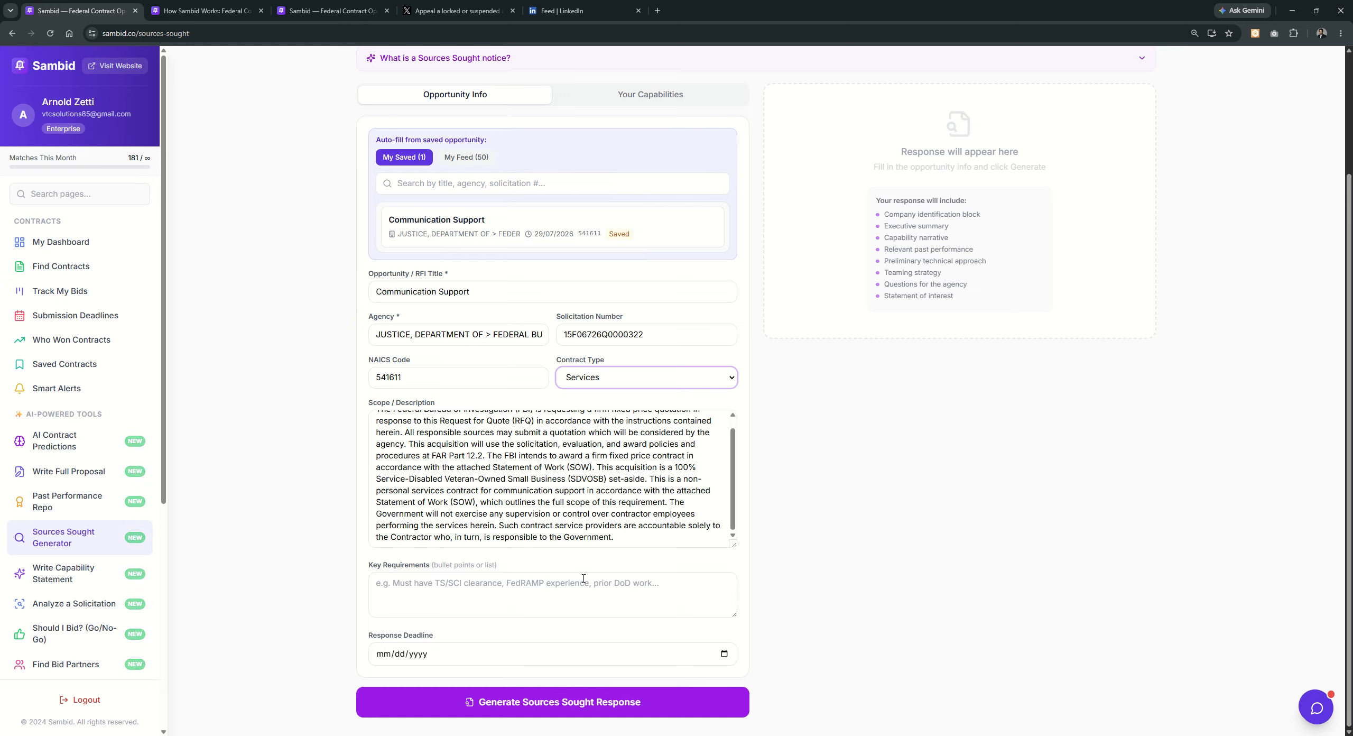
{"action": "left_click", "coordinate": [618, 502]}
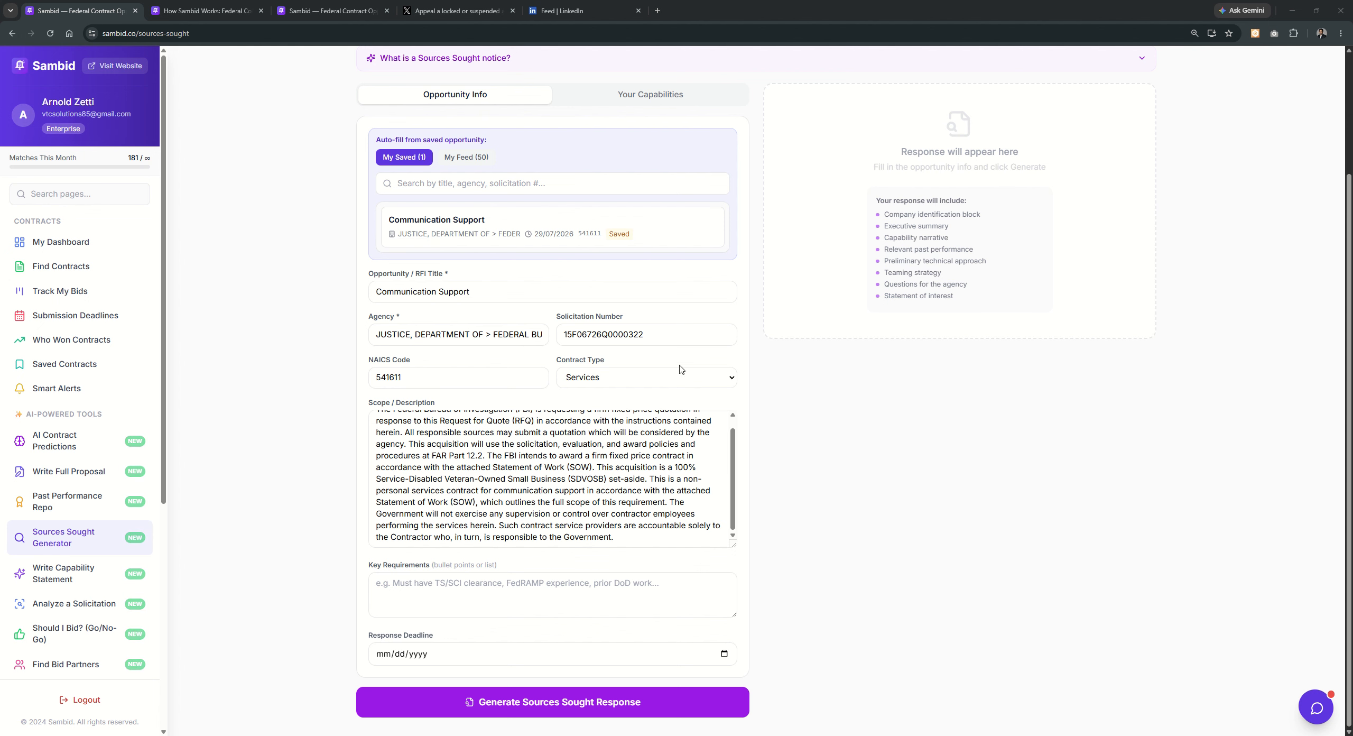
Step: Show the Your Capabilities fields and examine the placeholder where the generated response will appear
{"action": "scroll", "coordinate": [682, 365], "scroll_direction": "up", "scroll_amount": 1}
{"action": "left_click", "coordinate": [652, 171]}
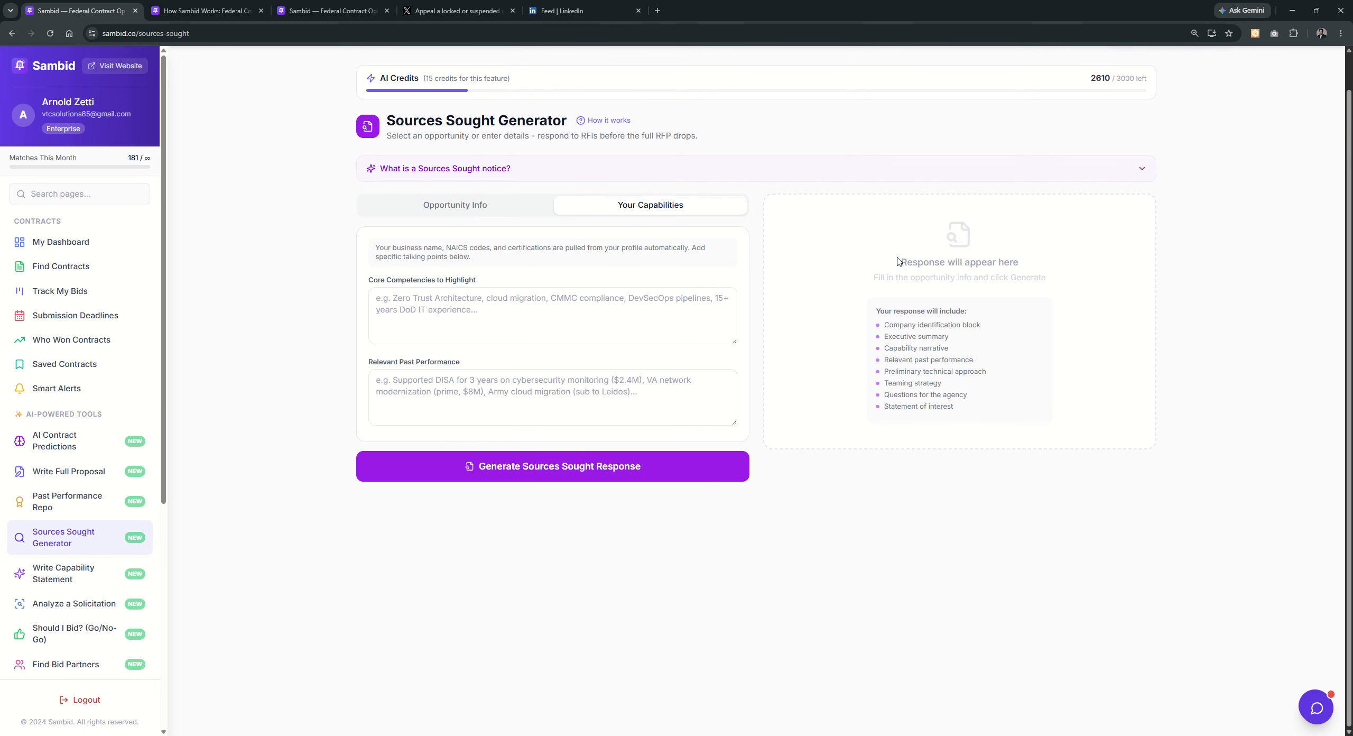
{"action": "left_click_drag", "start_coordinate": [897, 260], "coordinate": [1045, 247]}
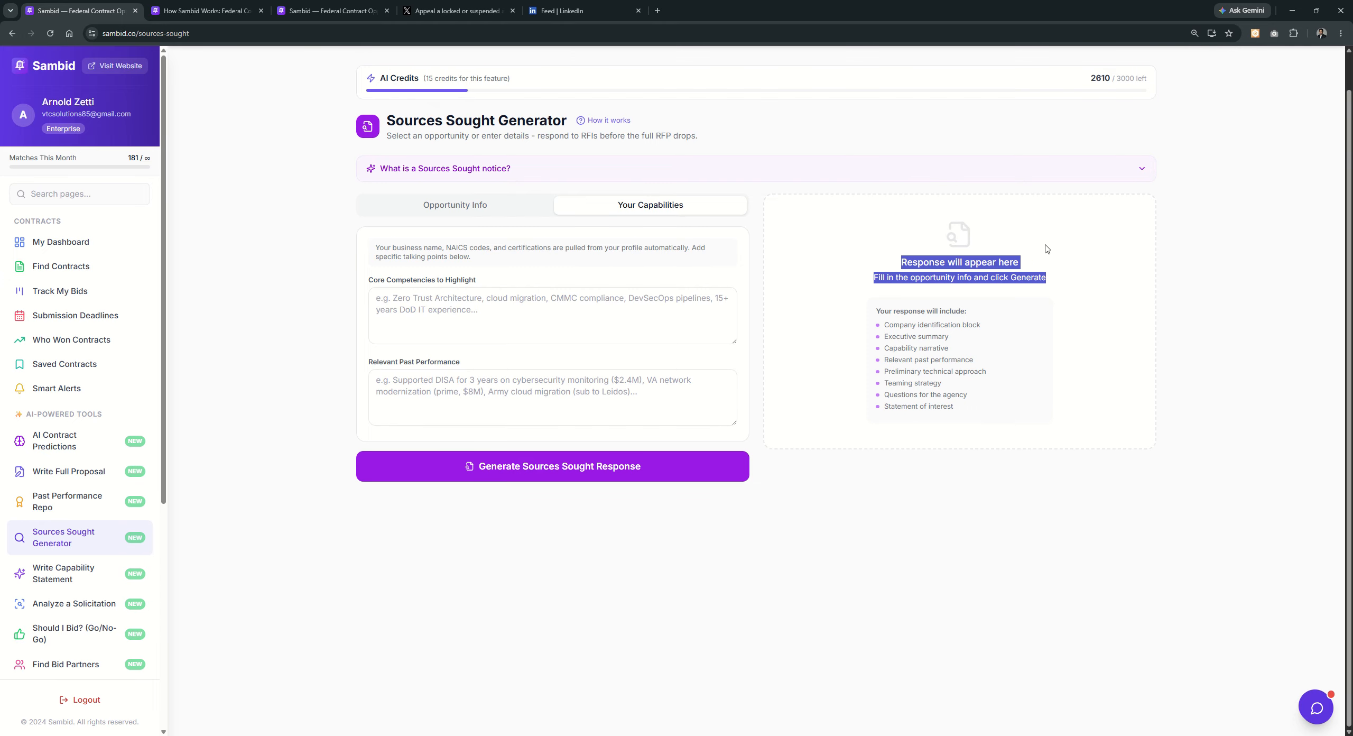
{"action": "left_click", "coordinate": [1046, 248]}
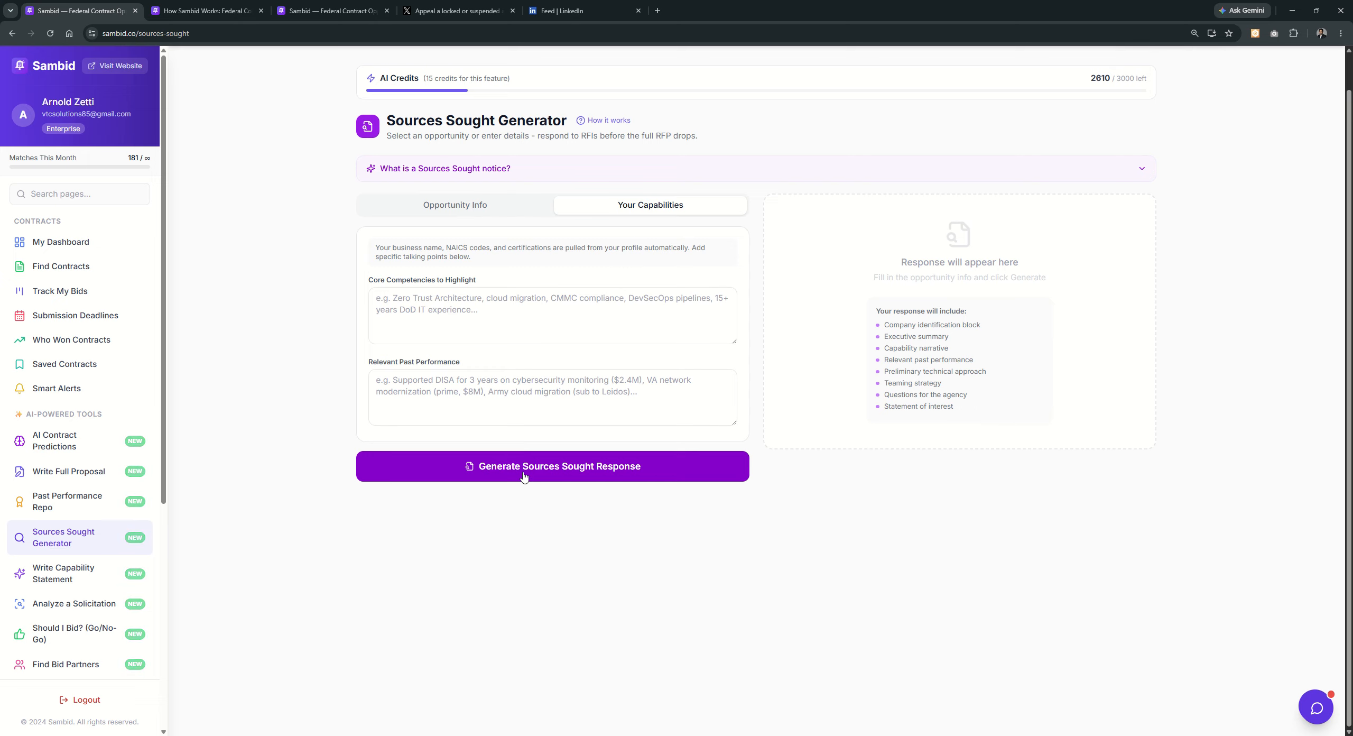
Step: Switch to the other generator page with the finished response and enlarge its Scope / Description box to show the closing text
{"action": "key", "text": "alt+Tab"}
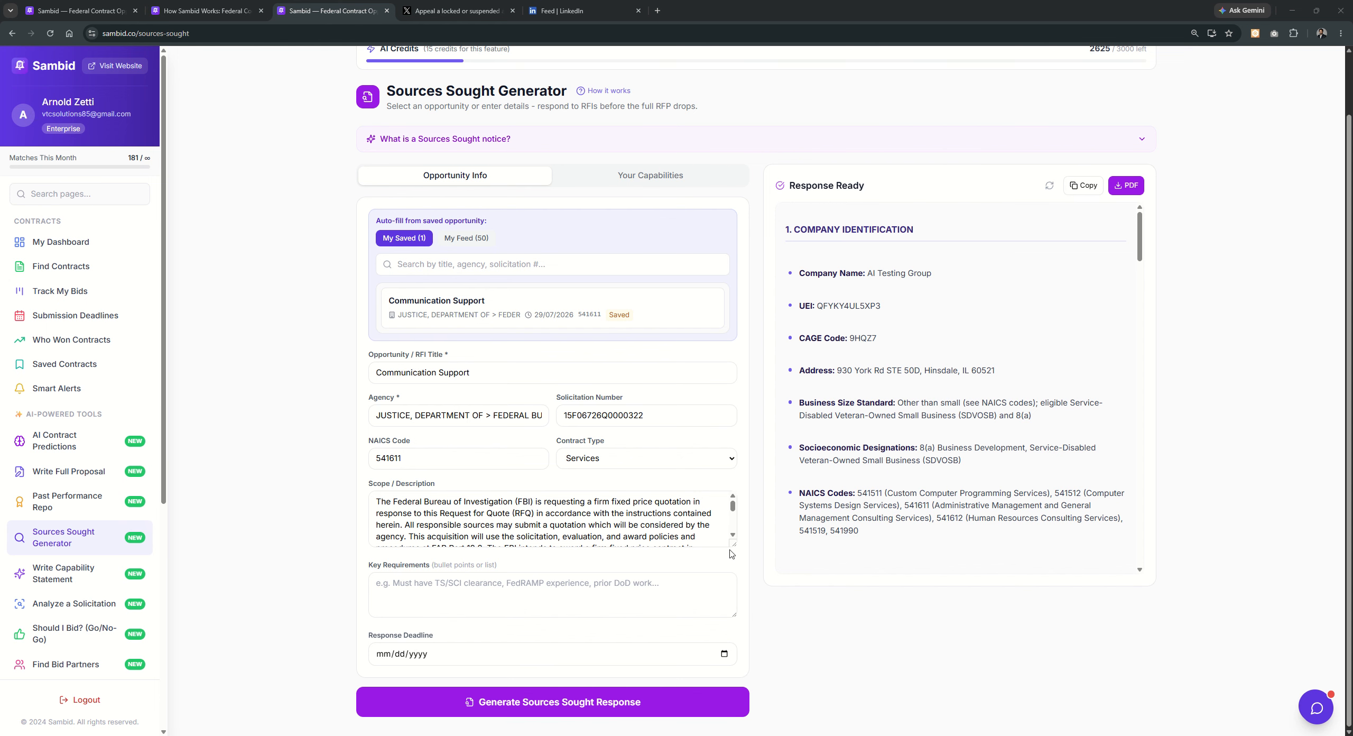
{"action": "left_click_drag", "start_coordinate": [733, 544], "coordinate": [734, 579]}
{"action": "scroll", "coordinate": [733, 570], "scroll_direction": "down", "scroll_amount": 4}
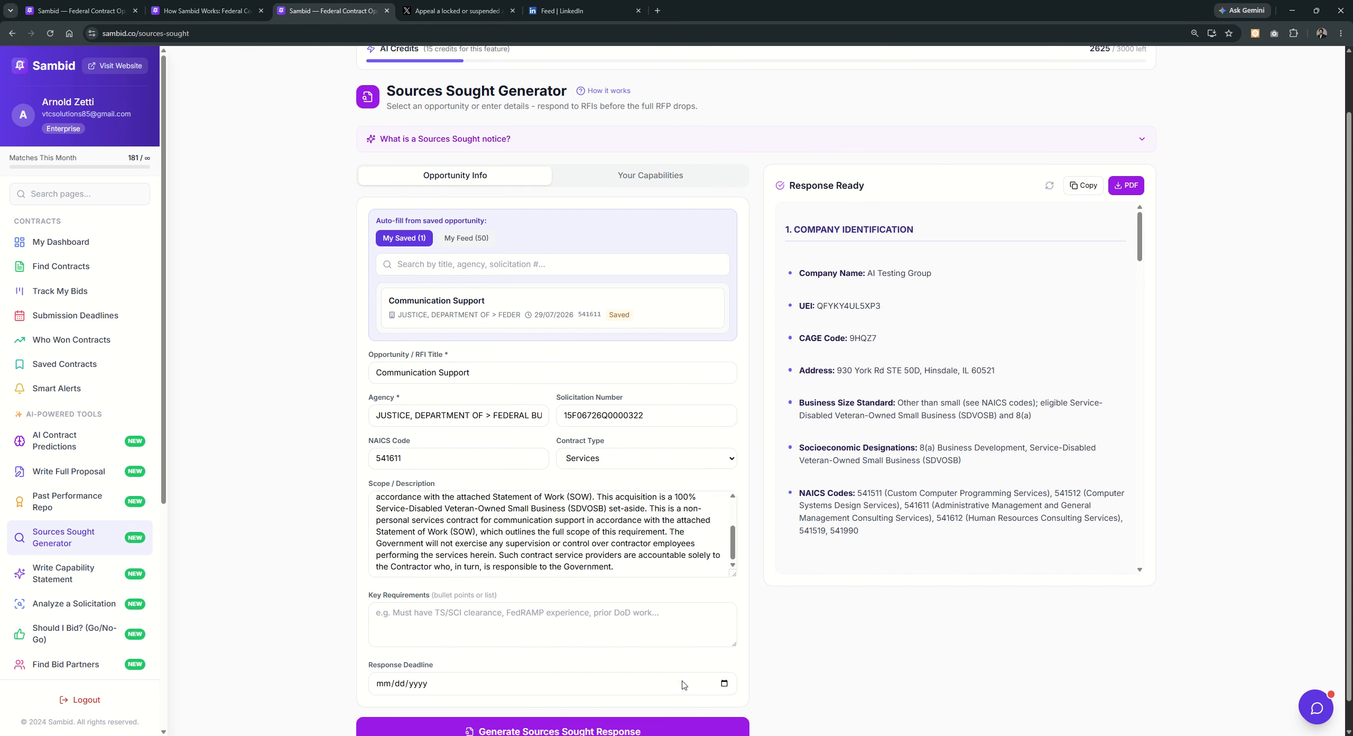
{"action": "scroll", "coordinate": [919, 391], "scroll_direction": "up", "scroll_amount": 1}
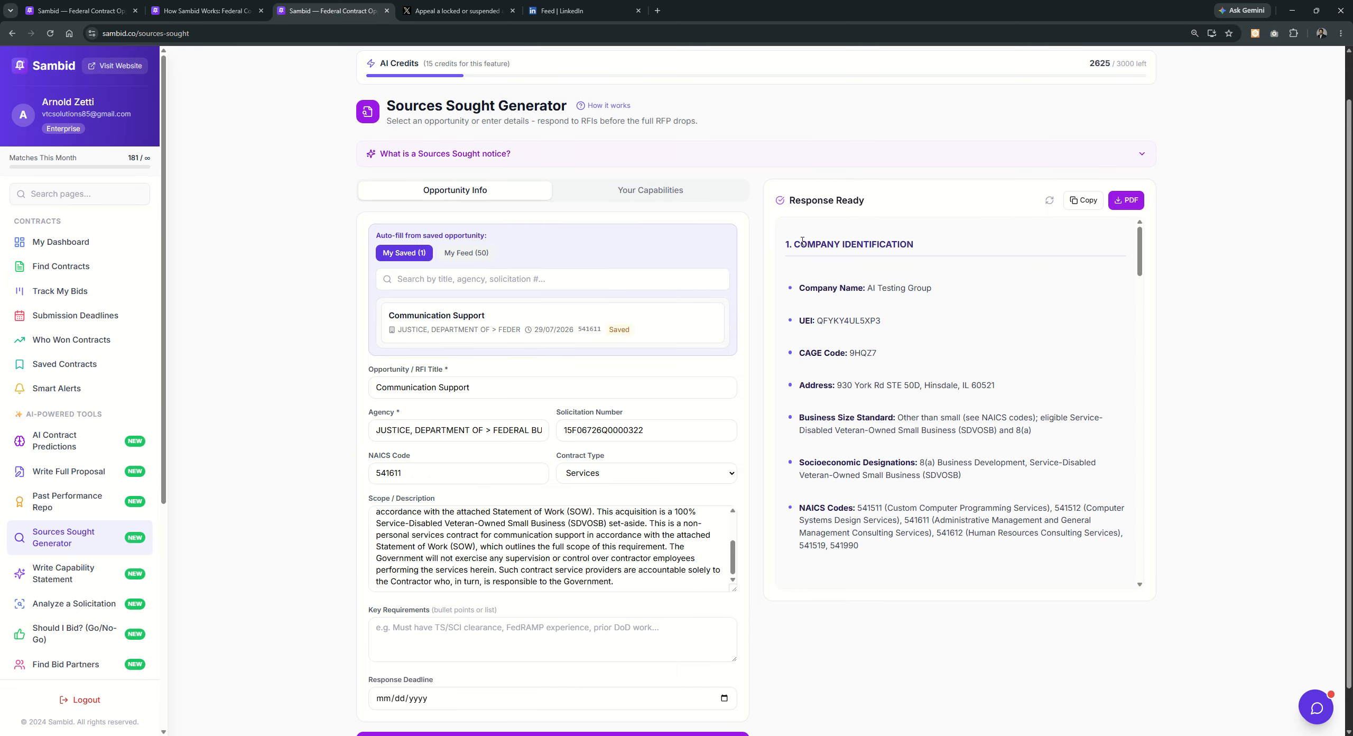
Step: Read the Company Identification and Executive Summary sections of the generated response
{"action": "scroll", "coordinate": [875, 311], "scroll_direction": "down", "scroll_amount": 1}
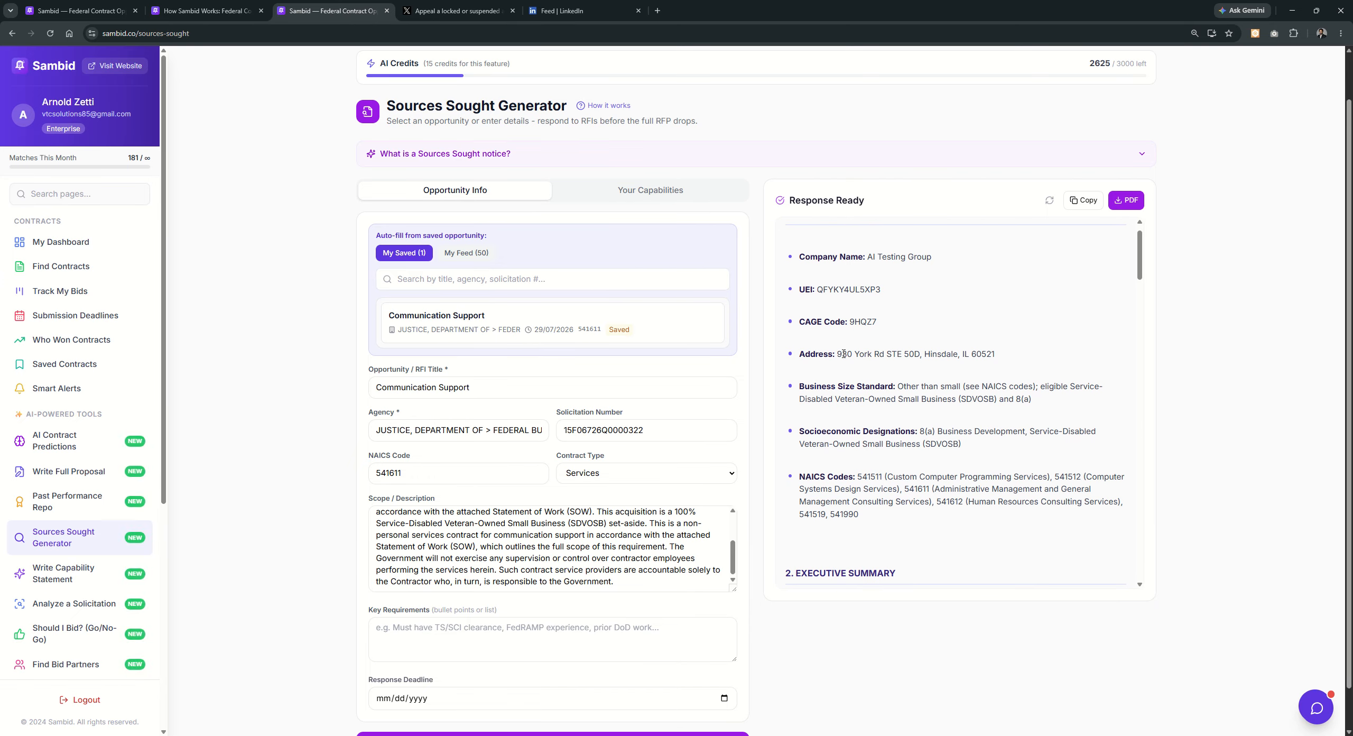
{"action": "scroll", "coordinate": [853, 377], "scroll_direction": "down", "scroll_amount": 2}
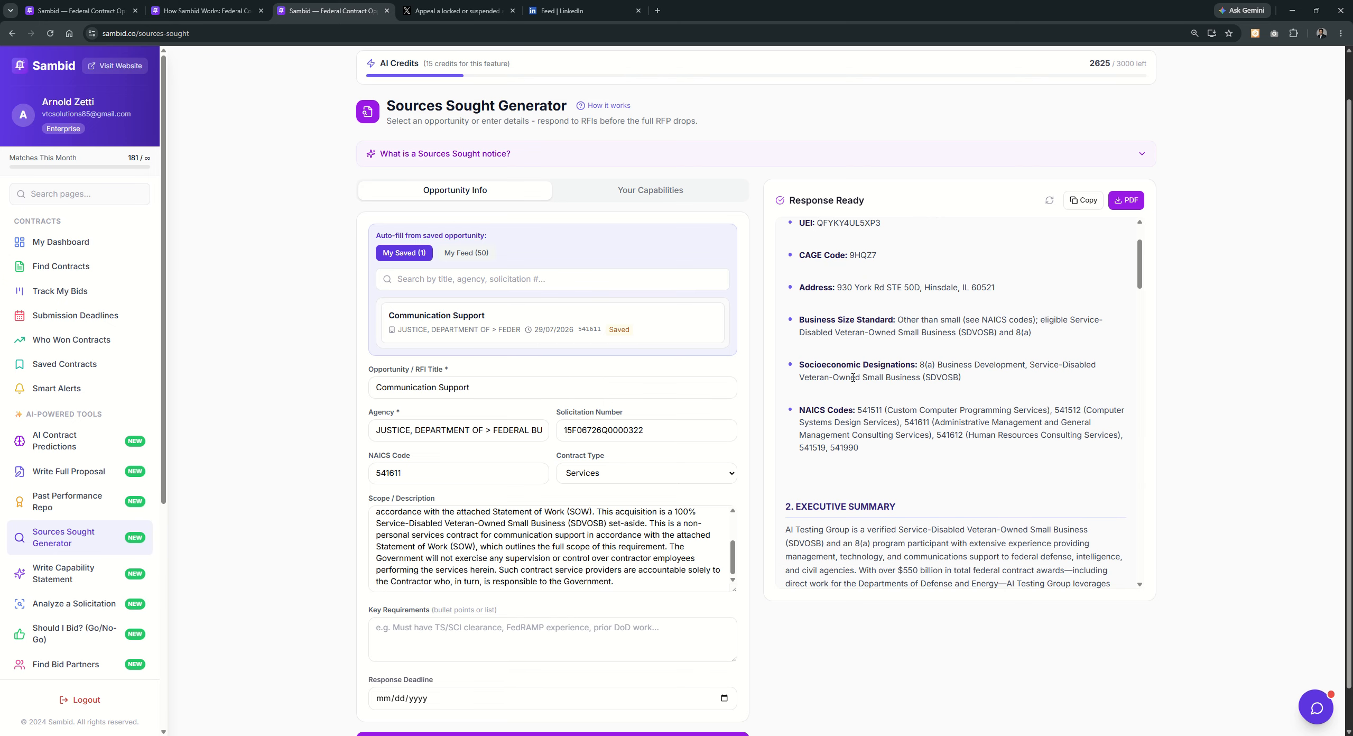
{"action": "scroll", "coordinate": [859, 368], "scroll_direction": "down", "scroll_amount": 2}
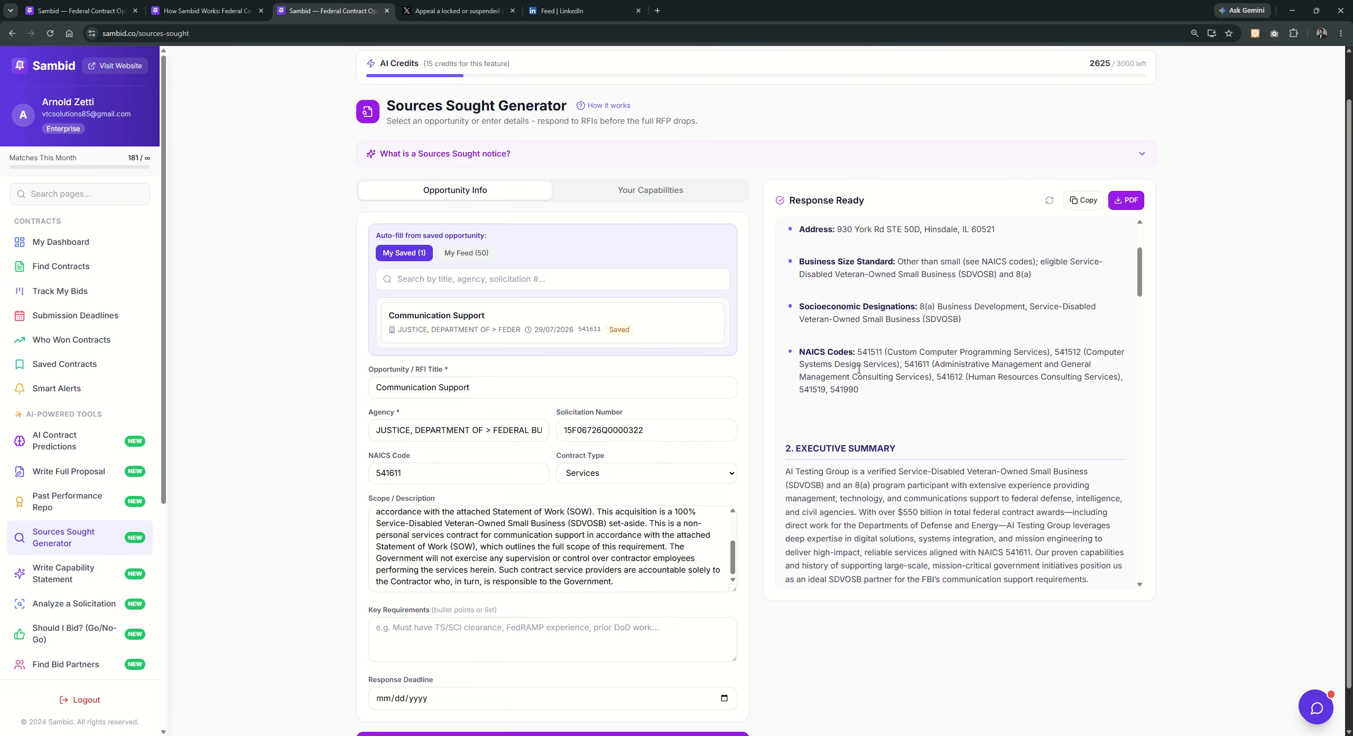
{"action": "scroll", "coordinate": [871, 368], "scroll_direction": "down", "scroll_amount": 1}
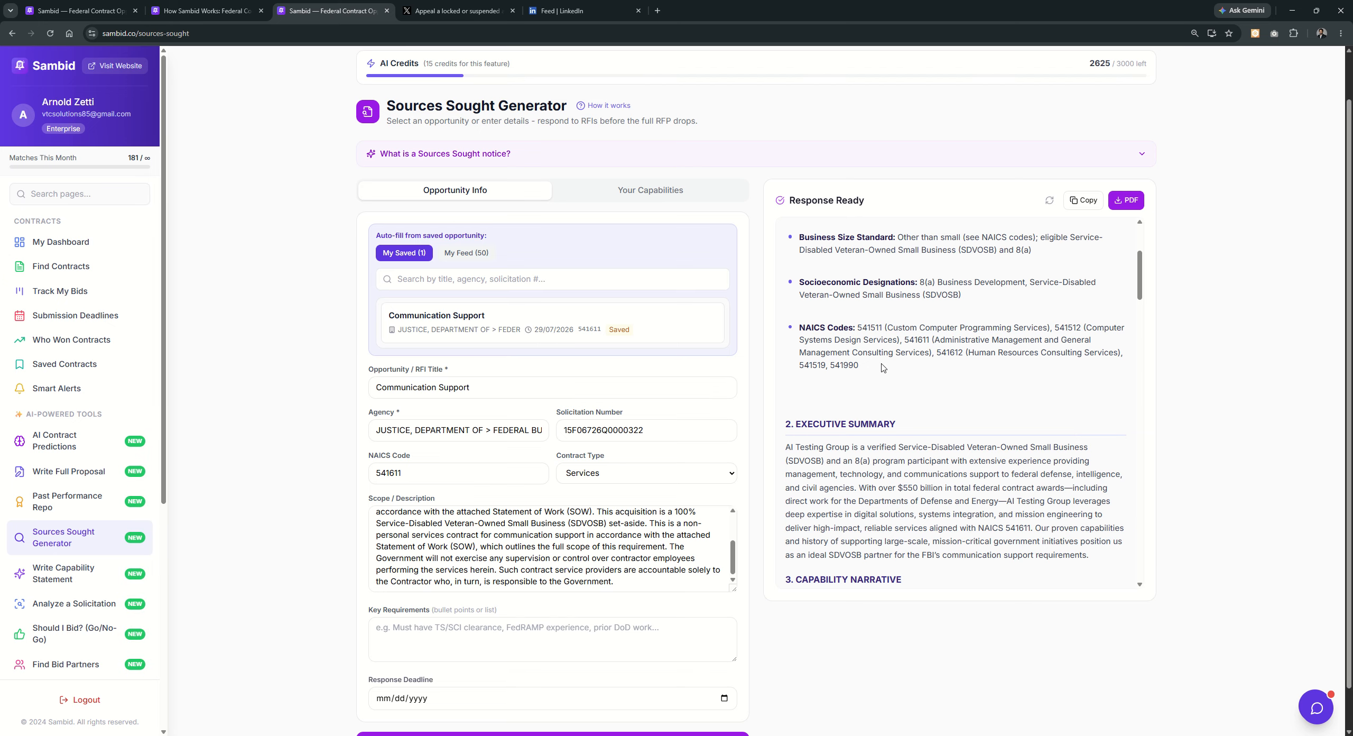
{"action": "scroll", "coordinate": [884, 404], "scroll_direction": "down", "scroll_amount": 2}
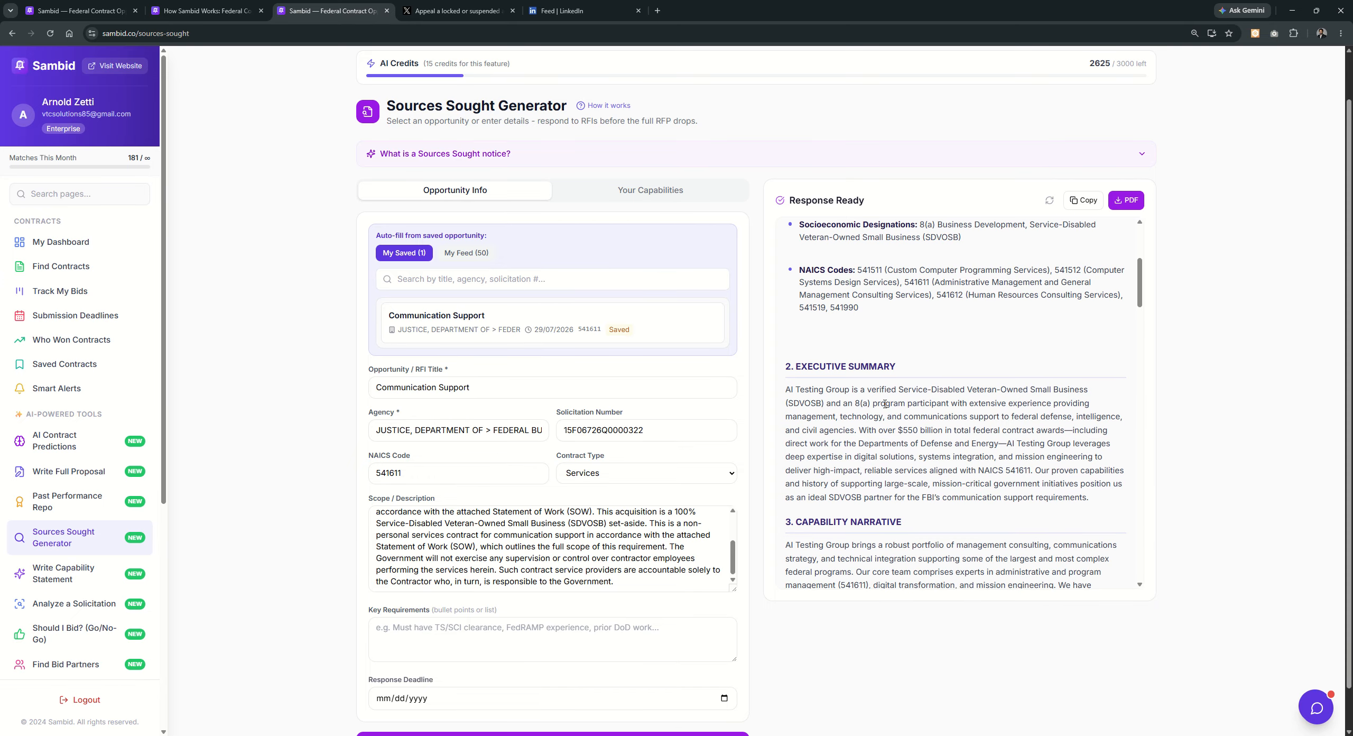
{"action": "left_click_drag", "start_coordinate": [796, 366], "coordinate": [918, 354]}
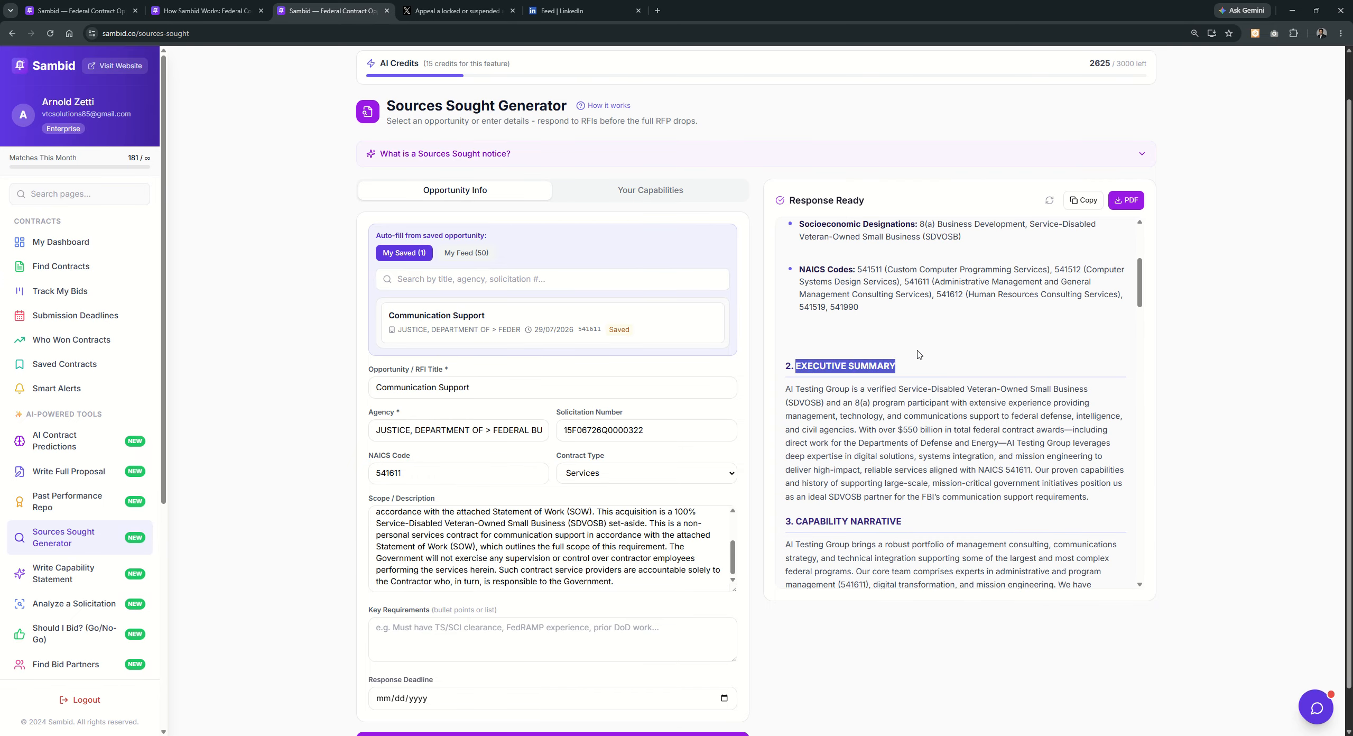
{"action": "left_click", "coordinate": [918, 354]}
{"action": "scroll", "coordinate": [918, 354], "scroll_direction": "down", "scroll_amount": 3}
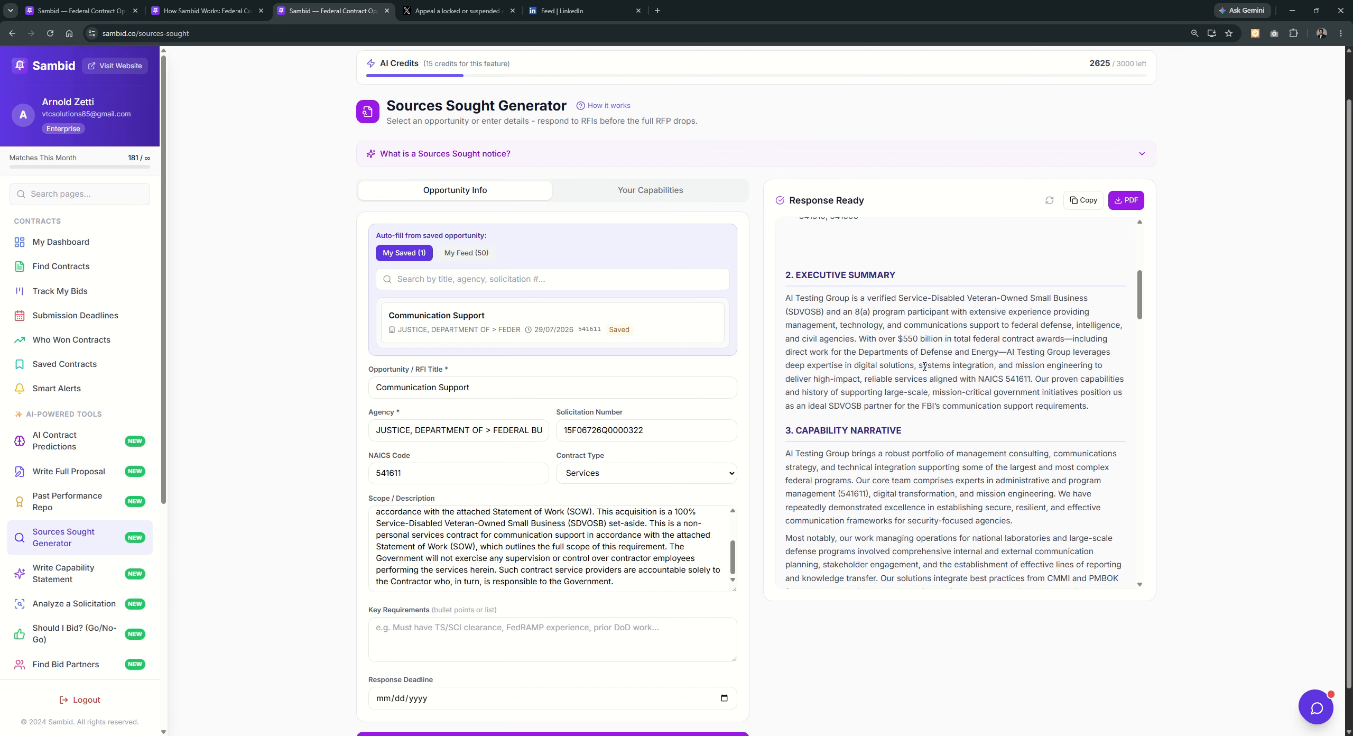
{"action": "scroll", "coordinate": [909, 363], "scroll_direction": "down", "scroll_amount": 1}
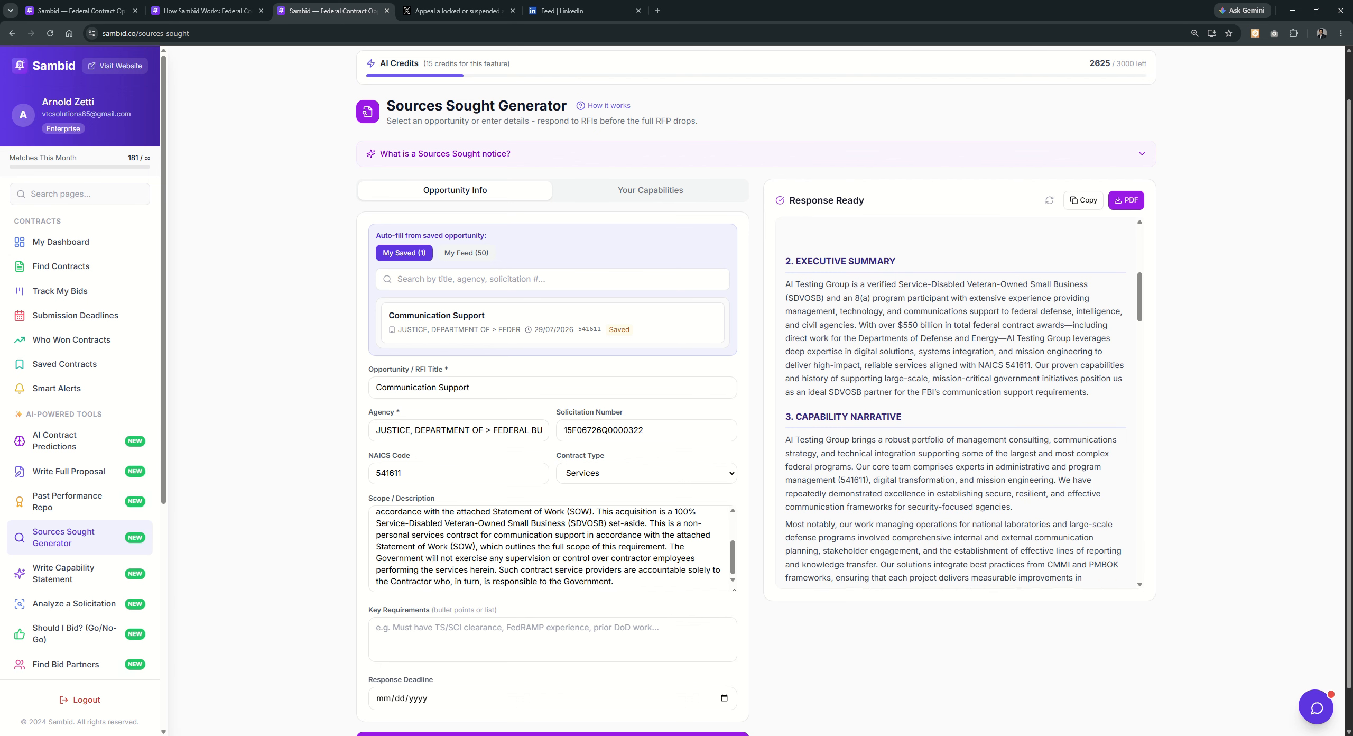
{"action": "scroll", "coordinate": [910, 363], "scroll_direction": "down", "scroll_amount": 1}
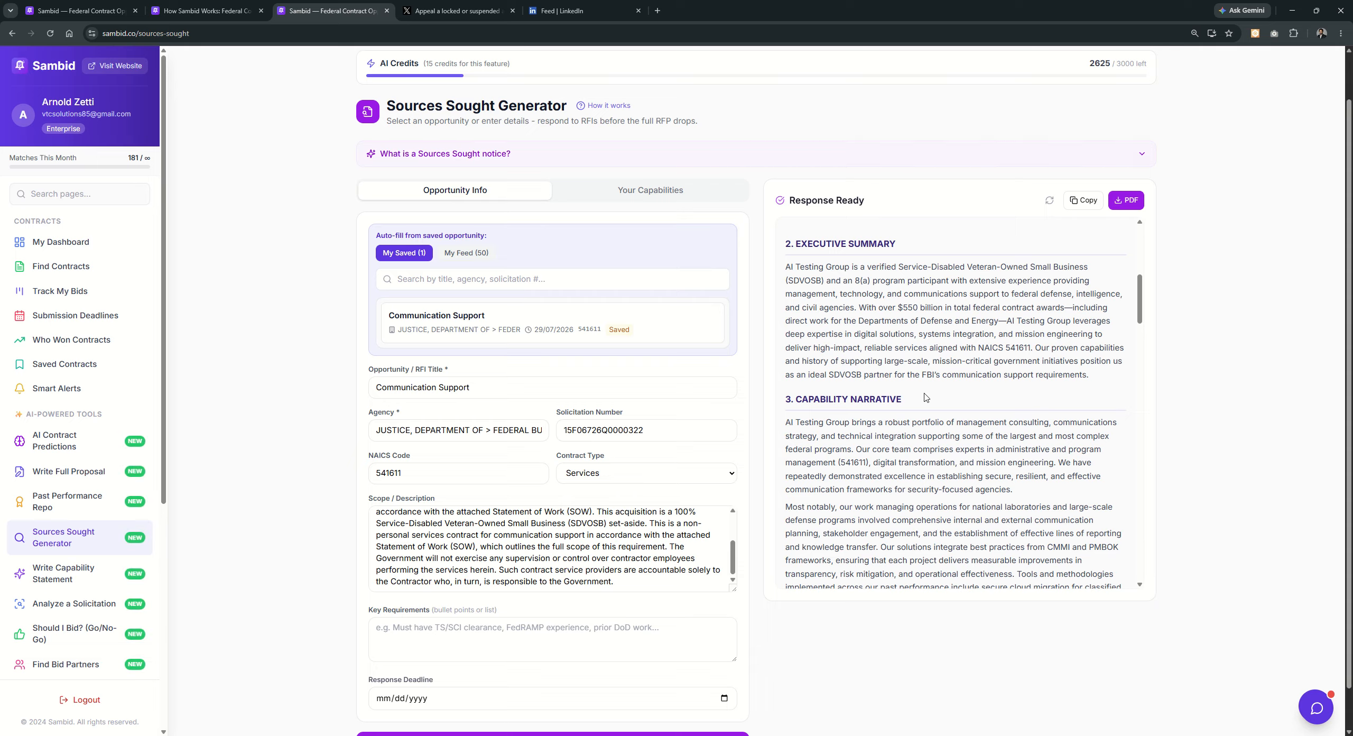
Step: Read the Capability Narrative section of the generated response
{"action": "left_click_drag", "start_coordinate": [798, 395], "coordinate": [910, 399]}
{"action": "left_click", "coordinate": [895, 406]}
{"action": "scroll", "coordinate": [895, 407], "scroll_direction": "down", "scroll_amount": 1}
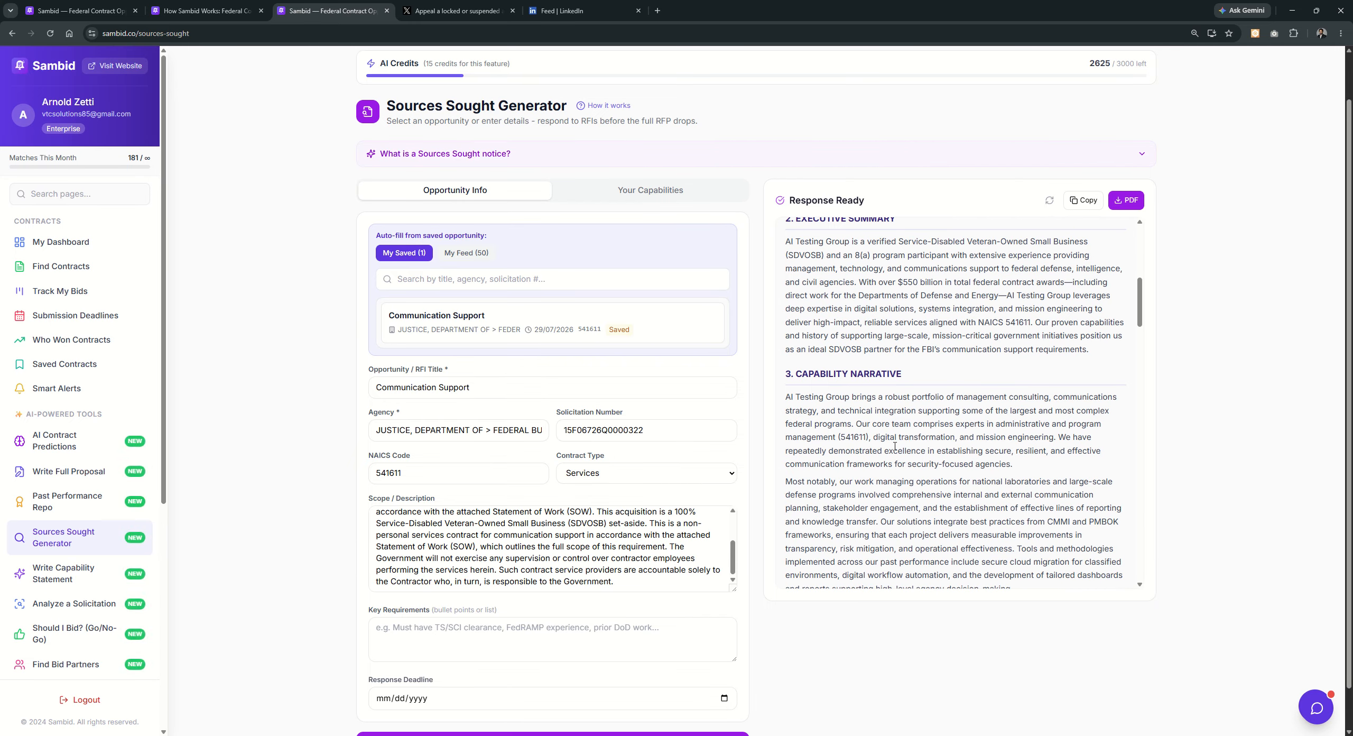
{"action": "scroll", "coordinate": [895, 445], "scroll_direction": "down", "scroll_amount": 4}
{"action": "scroll", "coordinate": [894, 446], "scroll_direction": "down", "scroll_amount": 1}
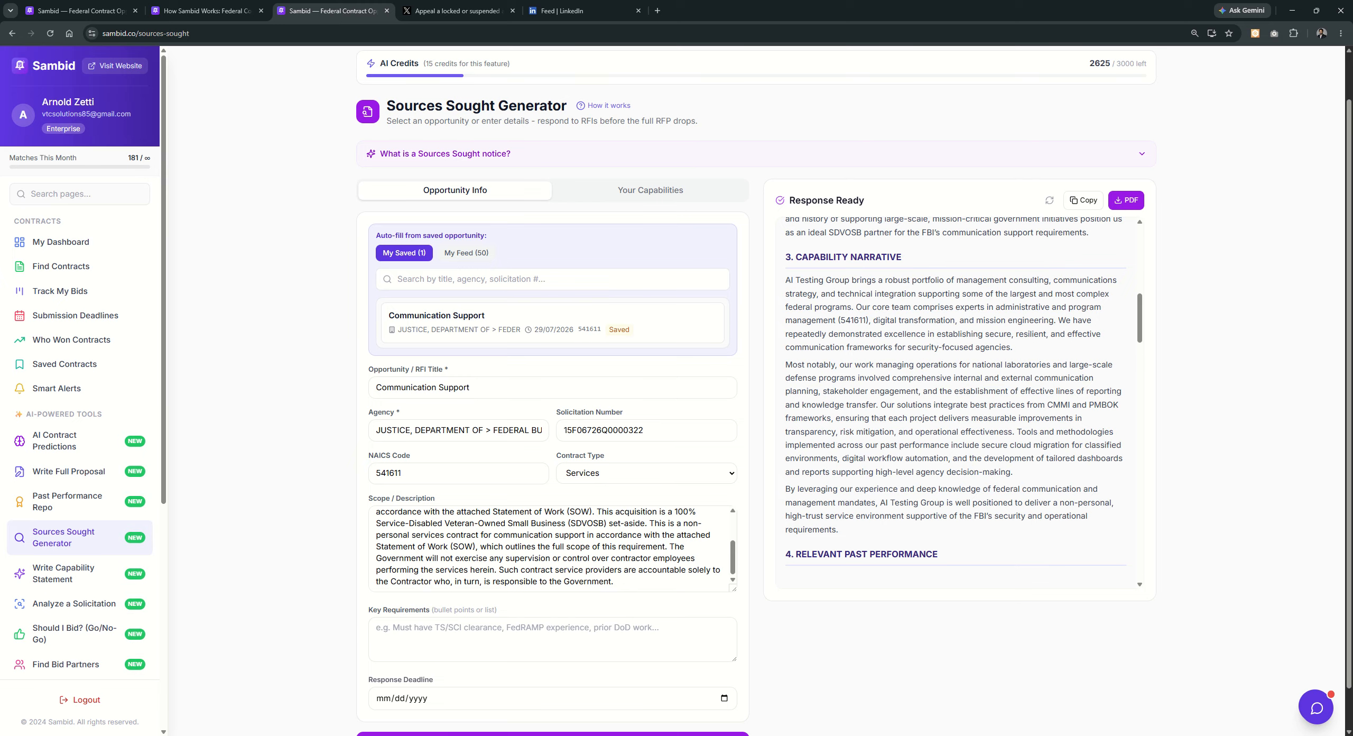
Step: Read the Department of Defense entry under Relevant Past Performance, highlighting the section heading and the award value
{"action": "scroll", "coordinate": [857, 455], "scroll_direction": "down", "scroll_amount": 3}
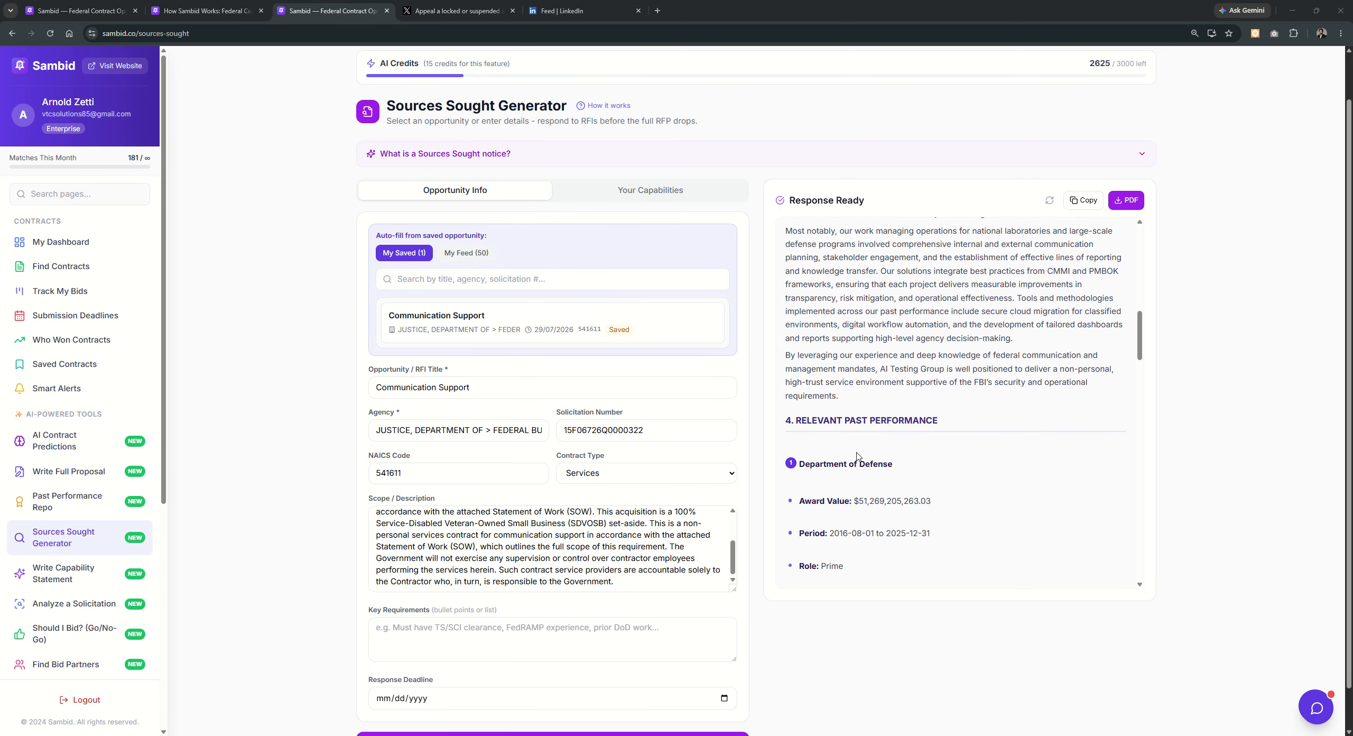
{"action": "triple_click", "coordinate": [838, 400]}
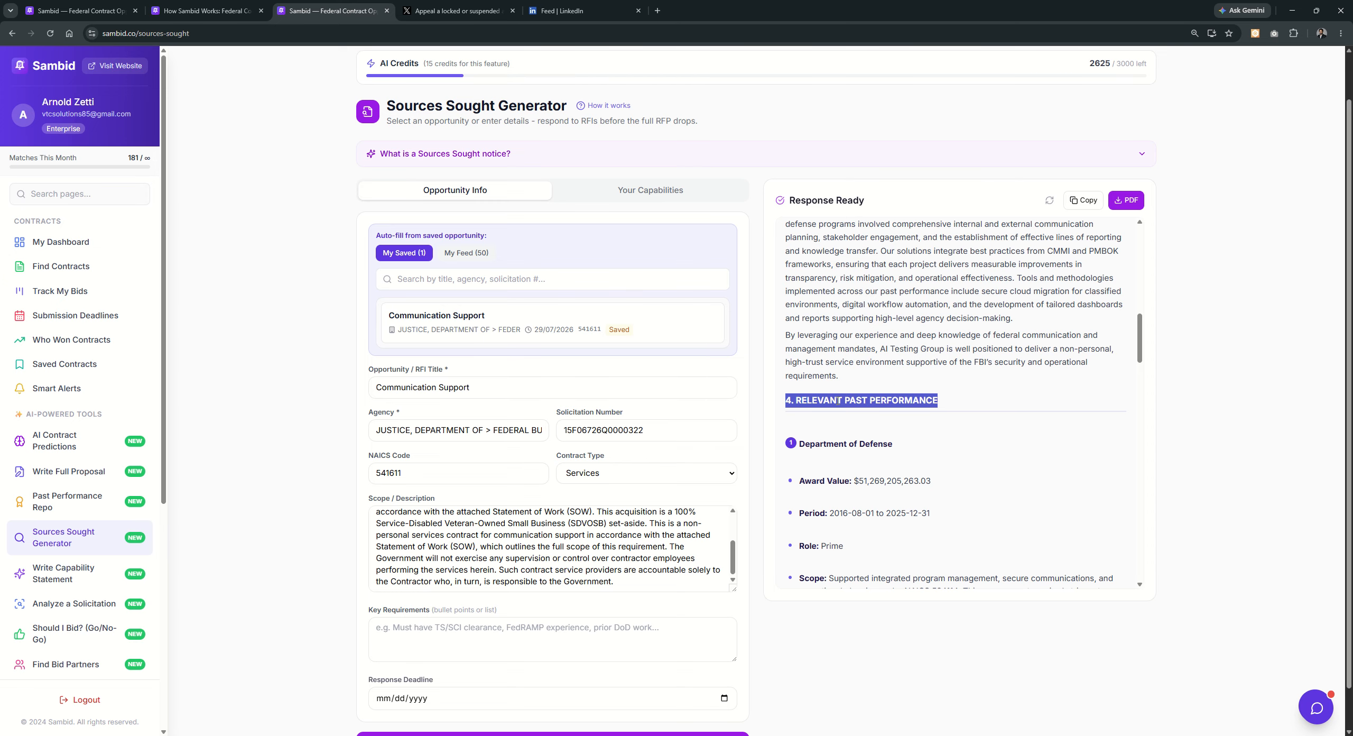
{"action": "scroll", "coordinate": [837, 400], "scroll_direction": "down", "scroll_amount": 3}
{"action": "left_click", "coordinate": [916, 317]}
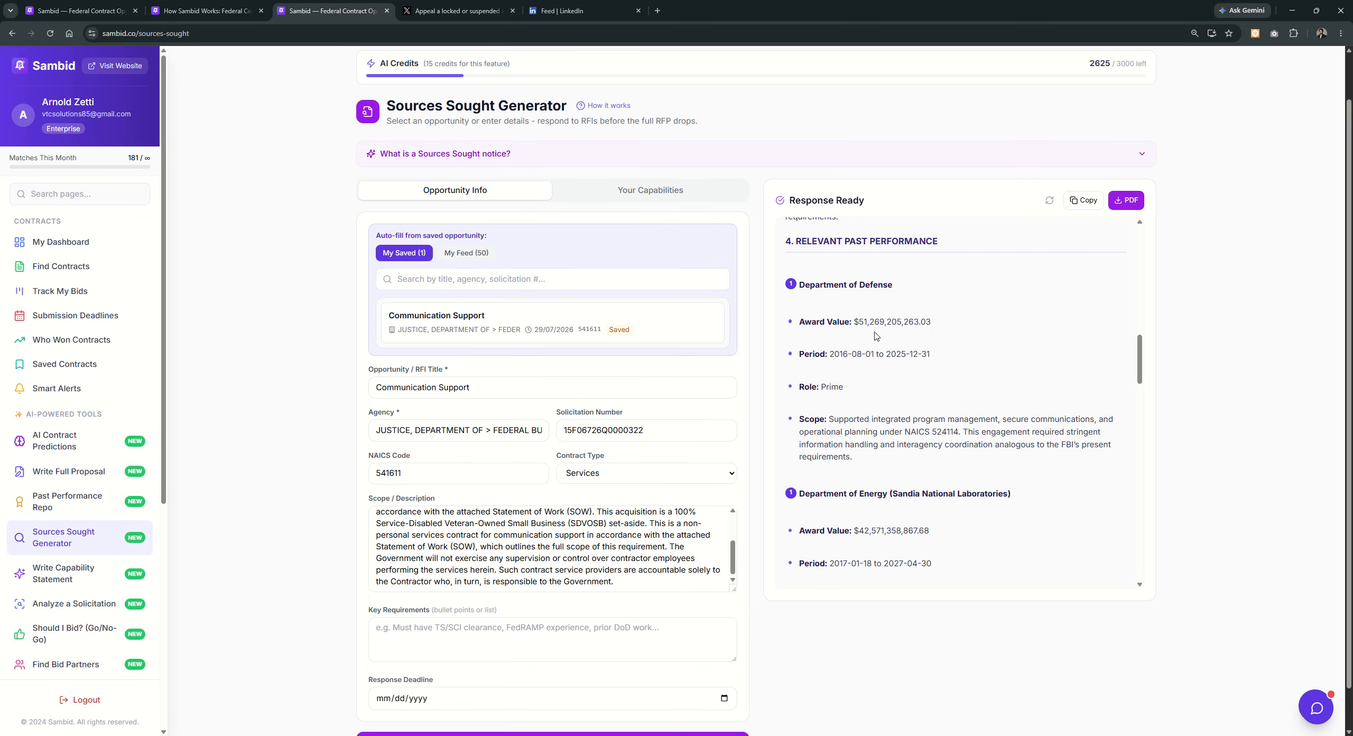
{"action": "left_click_drag", "start_coordinate": [853, 321], "coordinate": [934, 321]}
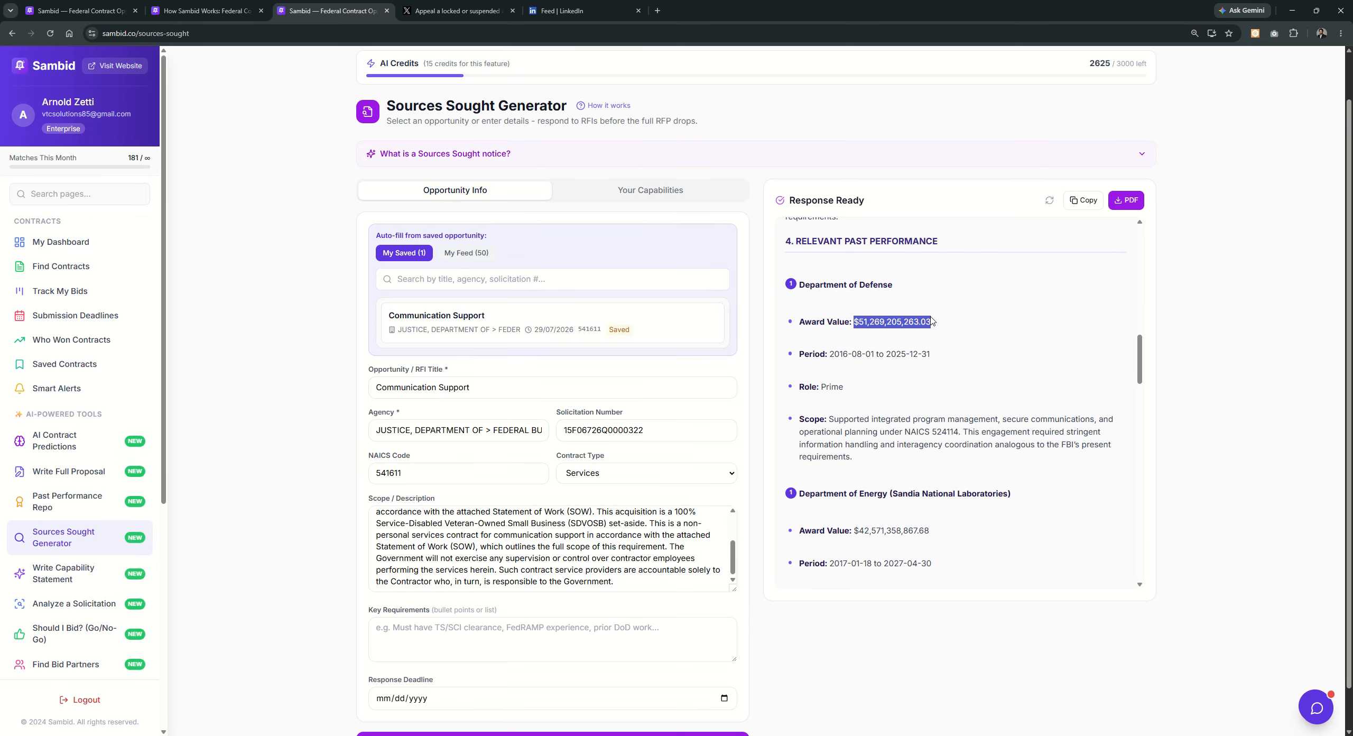
{"action": "left_click", "coordinate": [875, 353]}
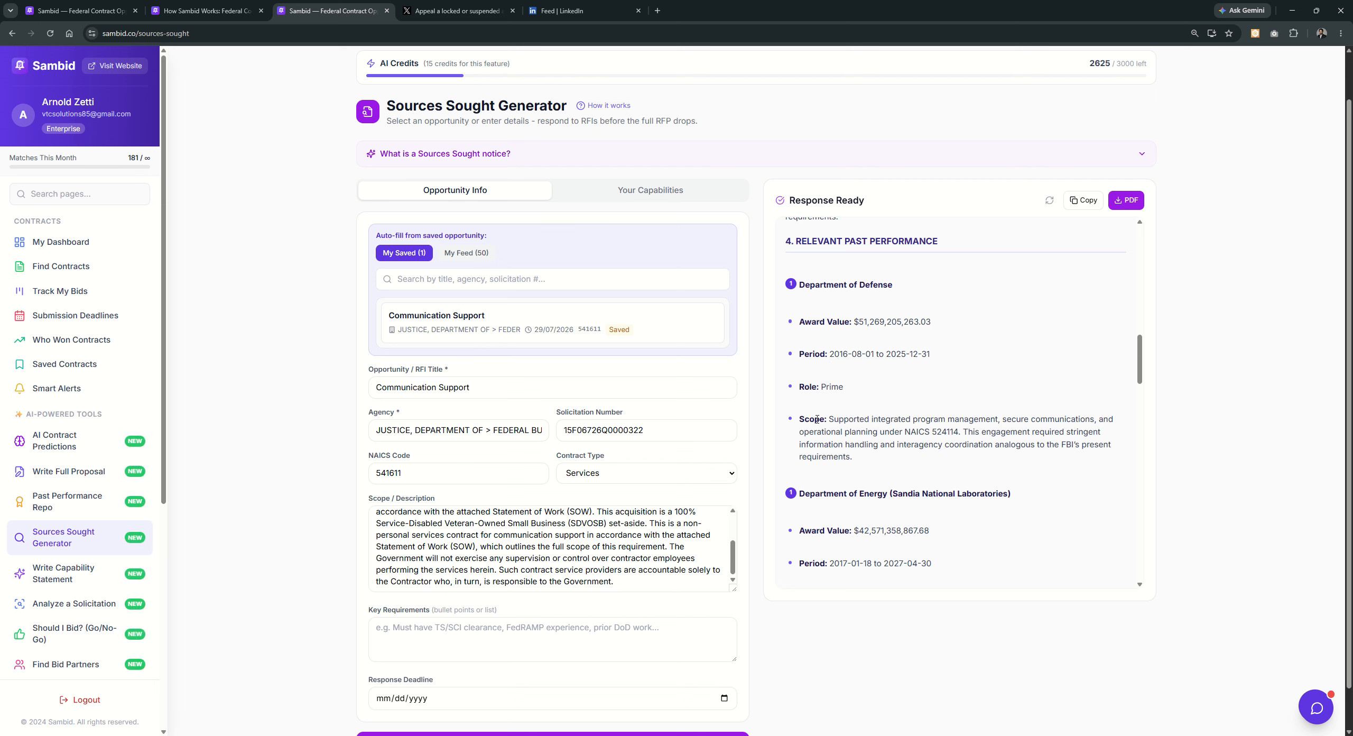
Step: Read the remaining Relevant Past Performance entries, including Sandia National Laboratories and Oak Ridge National Laboratory
{"action": "scroll", "coordinate": [866, 457], "scroll_direction": "down", "scroll_amount": 1}
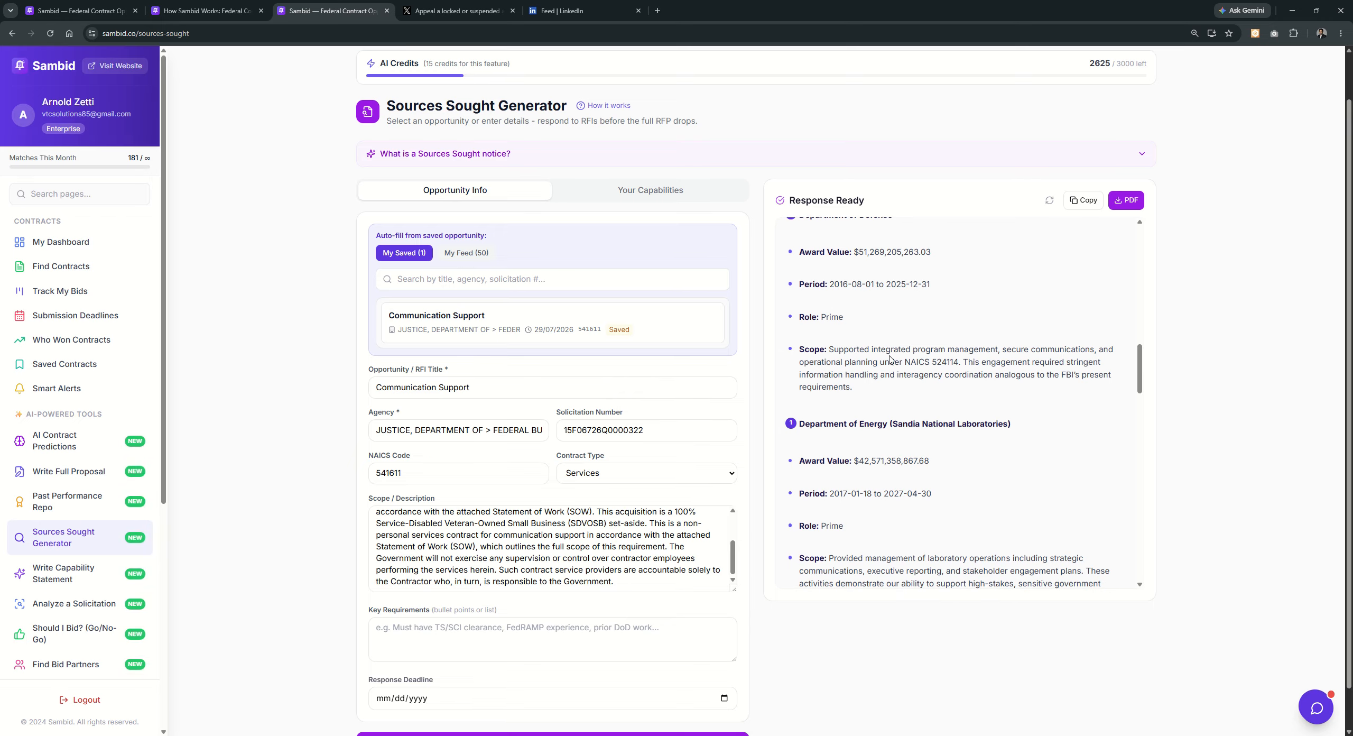
{"action": "scroll", "coordinate": [891, 359], "scroll_direction": "down", "scroll_amount": 1}
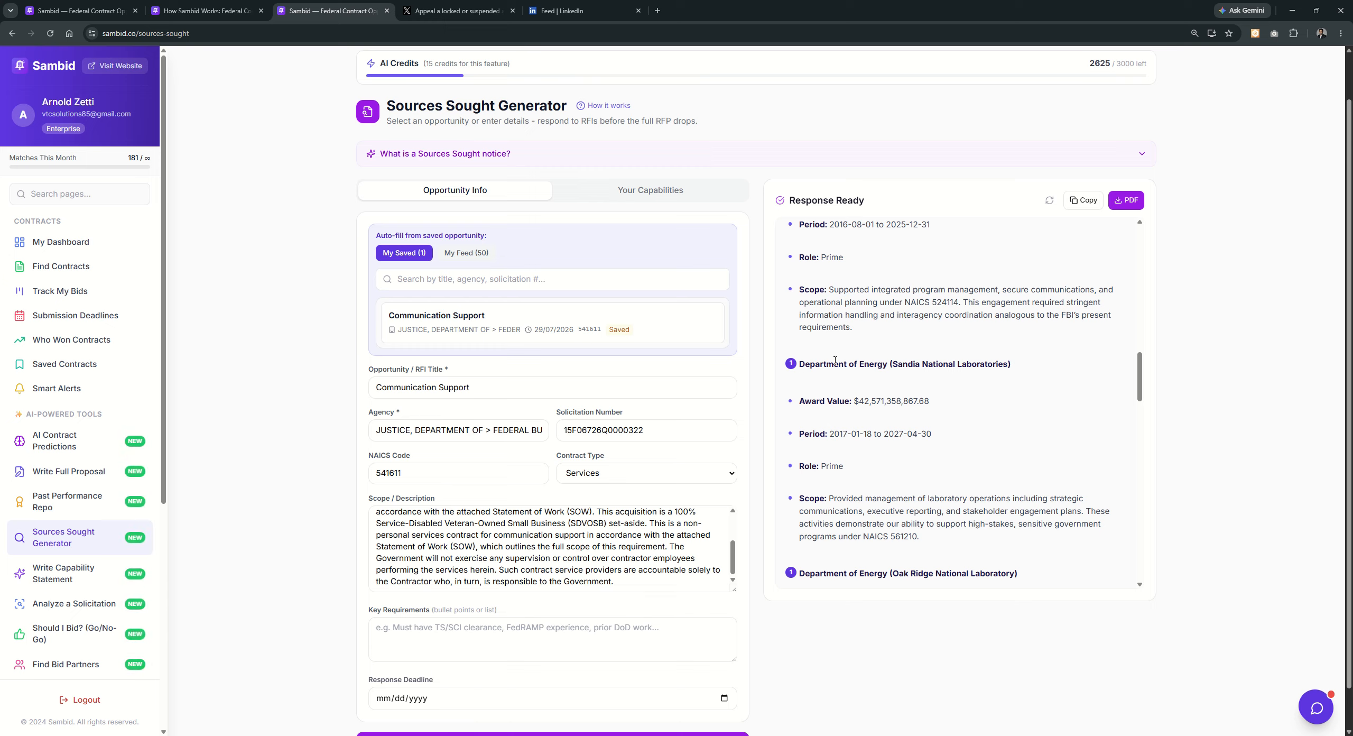
{"action": "scroll", "coordinate": [878, 381], "scroll_direction": "down", "scroll_amount": 6}
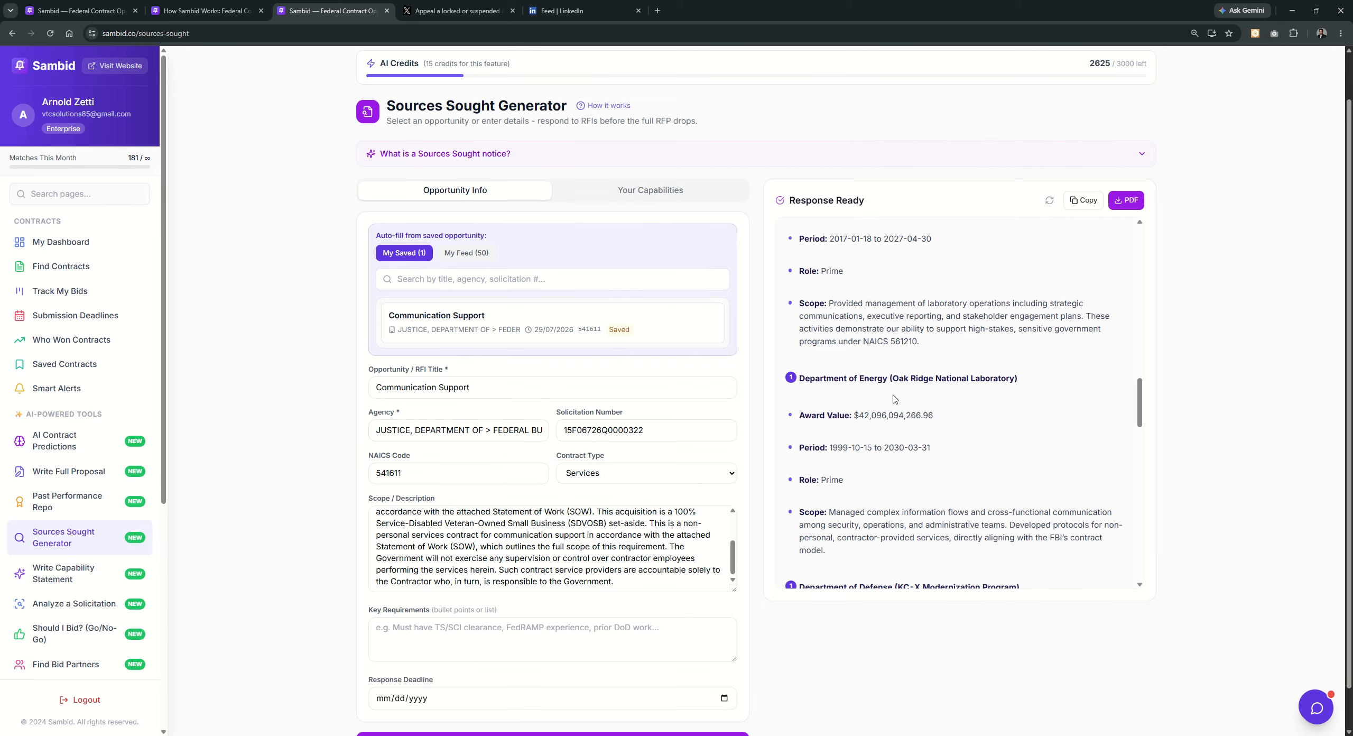
{"action": "scroll", "coordinate": [893, 395], "scroll_direction": "down", "scroll_amount": 6}
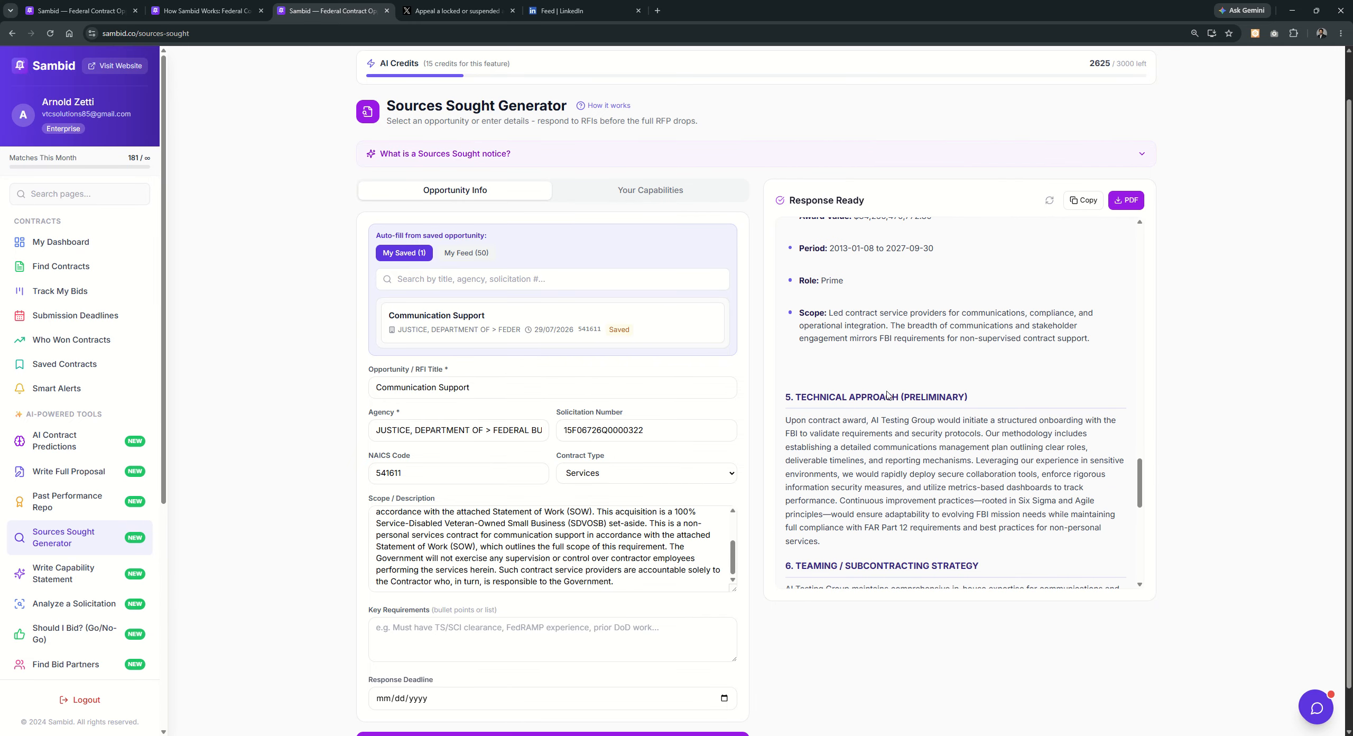
Step: Read the Technical Approach (Preliminary) and Teaming / Subcontracting Strategy sections of the generated response
{"action": "scroll", "coordinate": [885, 392], "scroll_direction": "down", "scroll_amount": 2}
{"action": "scroll", "coordinate": [887, 392], "scroll_direction": "down", "scroll_amount": 1}
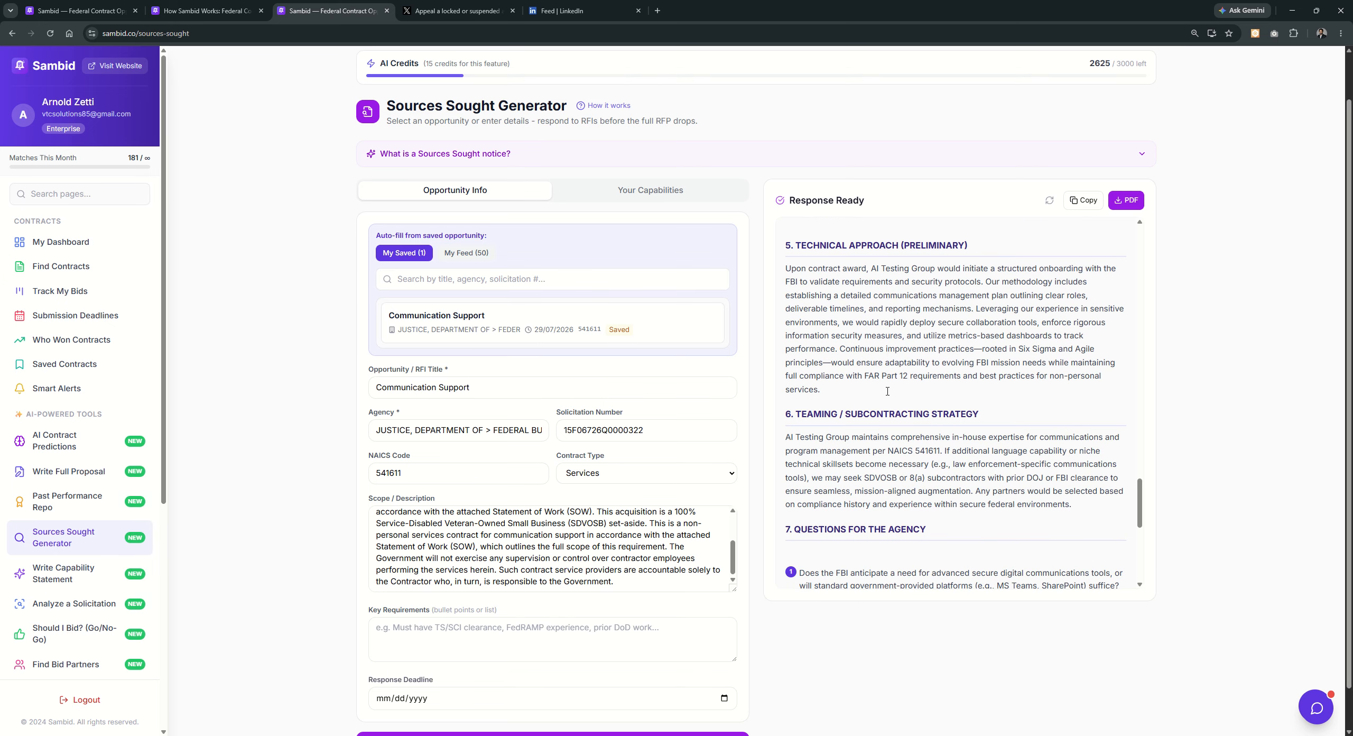
{"action": "scroll", "coordinate": [852, 426], "scroll_direction": "down", "scroll_amount": 2}
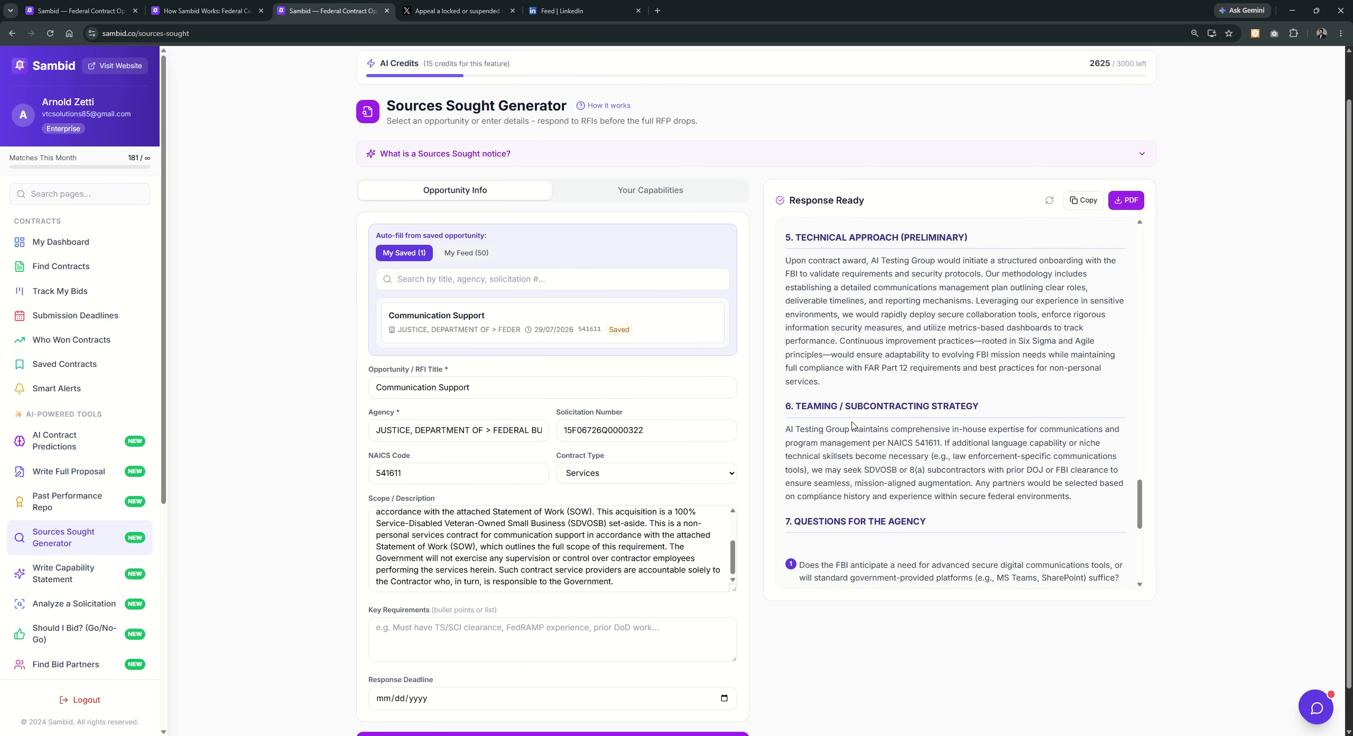
{"action": "scroll", "coordinate": [852, 426], "scroll_direction": "down", "scroll_amount": 1}
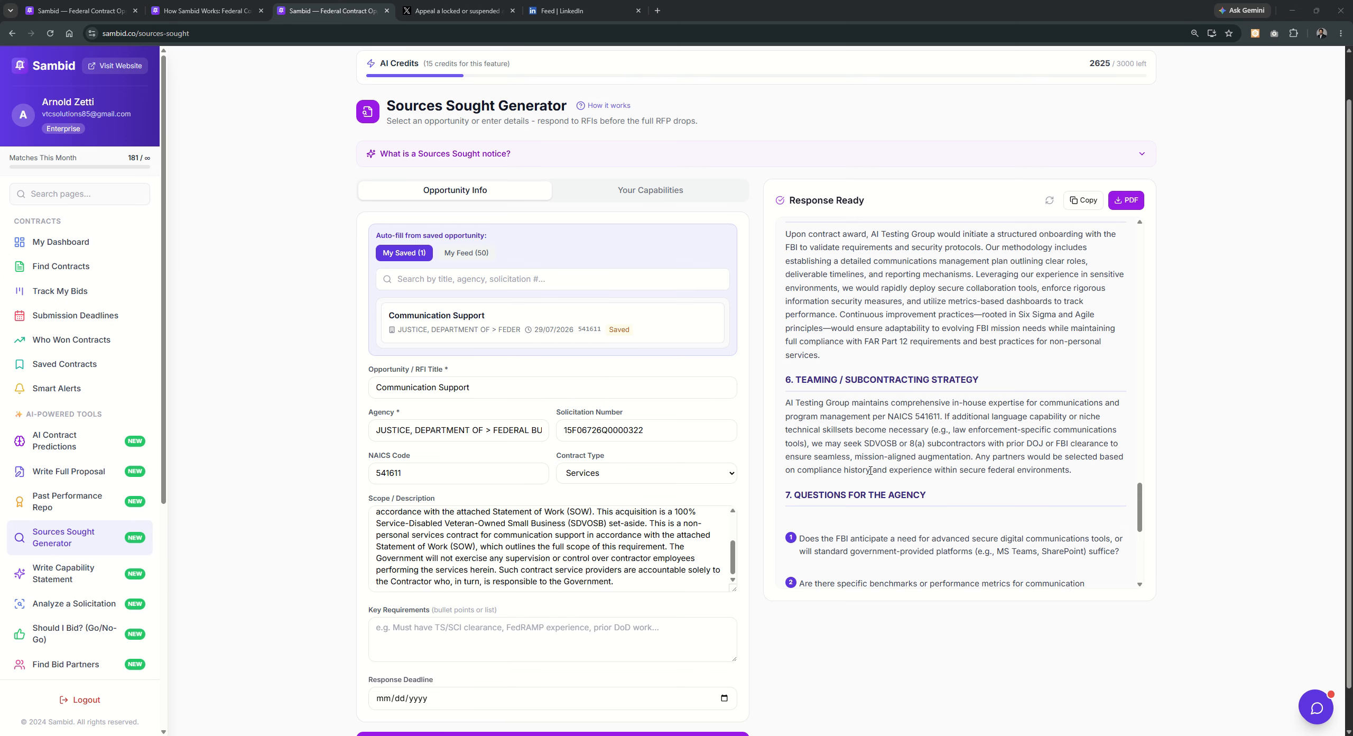
{"action": "scroll", "coordinate": [814, 449], "scroll_direction": "down", "scroll_amount": 2}
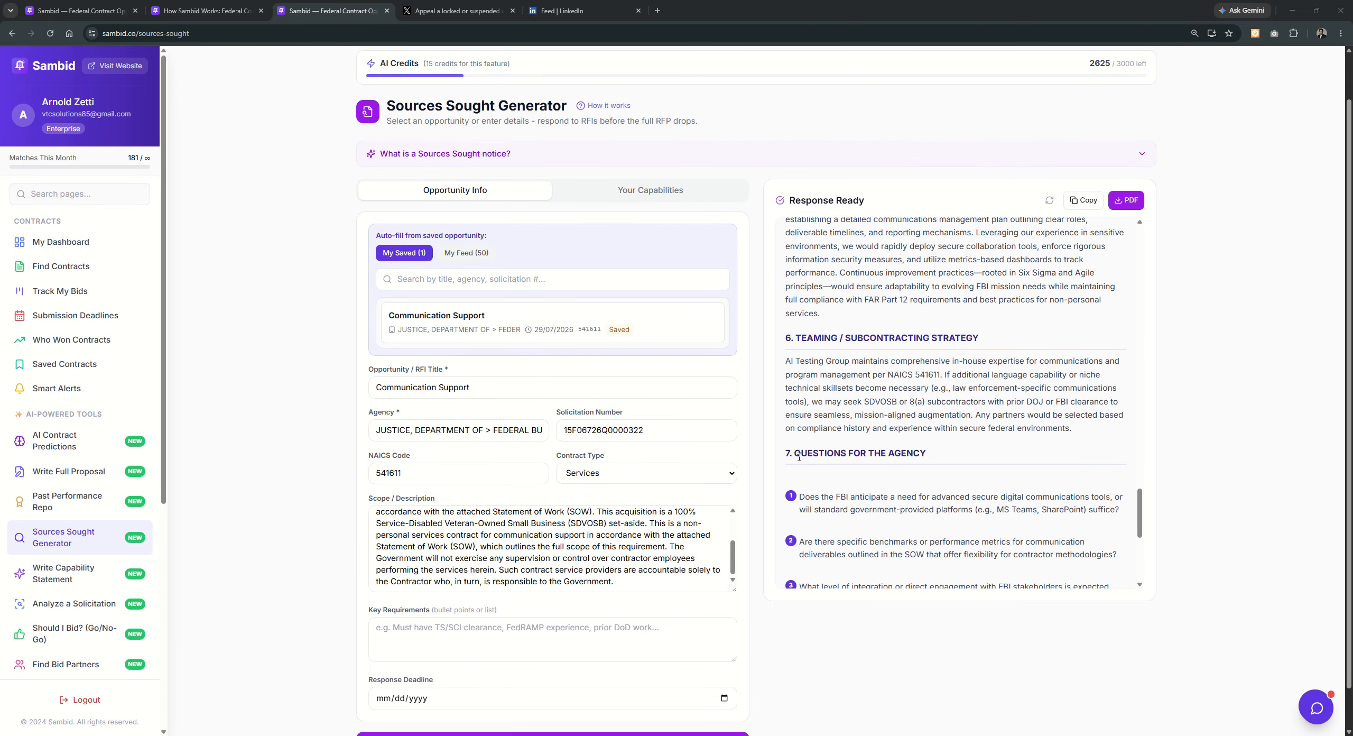
Step: Highlight the Questions for the Agency heading and read the questions listed under it
{"action": "left_click_drag", "start_coordinate": [794, 454], "coordinate": [937, 455]}
{"action": "left_click", "coordinate": [936, 454]}
{"action": "scroll", "coordinate": [936, 451], "scroll_direction": "down", "scroll_amount": 3}
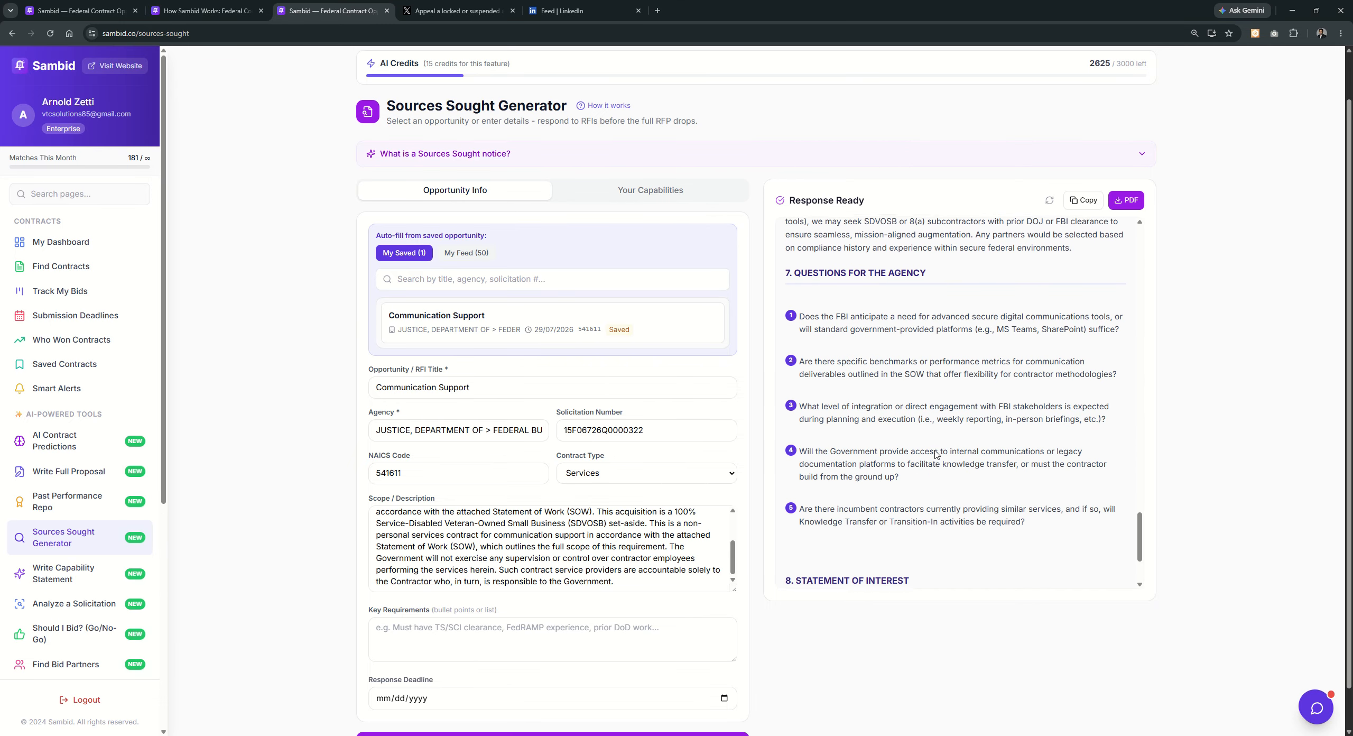
{"action": "scroll", "coordinate": [935, 450], "scroll_direction": "down", "scroll_amount": 2}
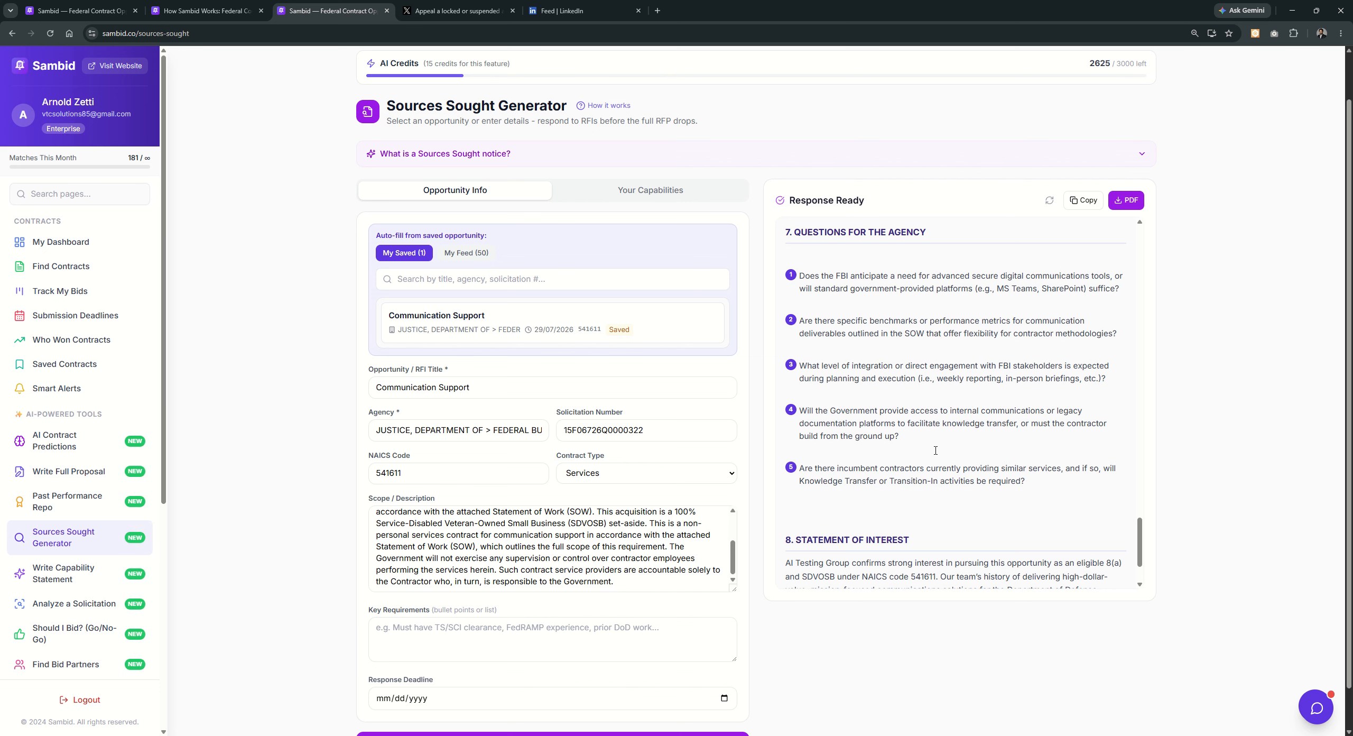
{"action": "scroll", "coordinate": [935, 453], "scroll_direction": "down", "scroll_amount": 2}
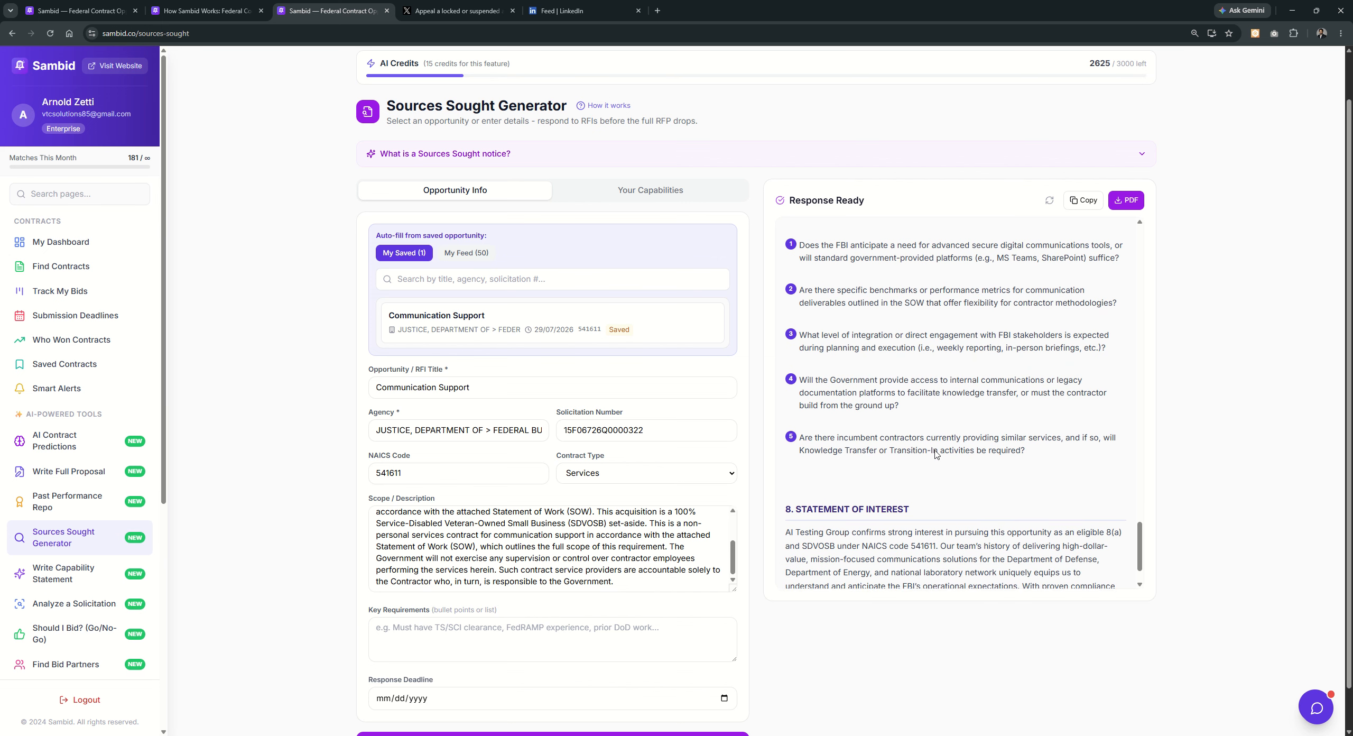
Step: Read the closing Statement of Interest section together with the agency questions above it
{"action": "scroll", "coordinate": [943, 436], "scroll_direction": "down", "scroll_amount": 3}
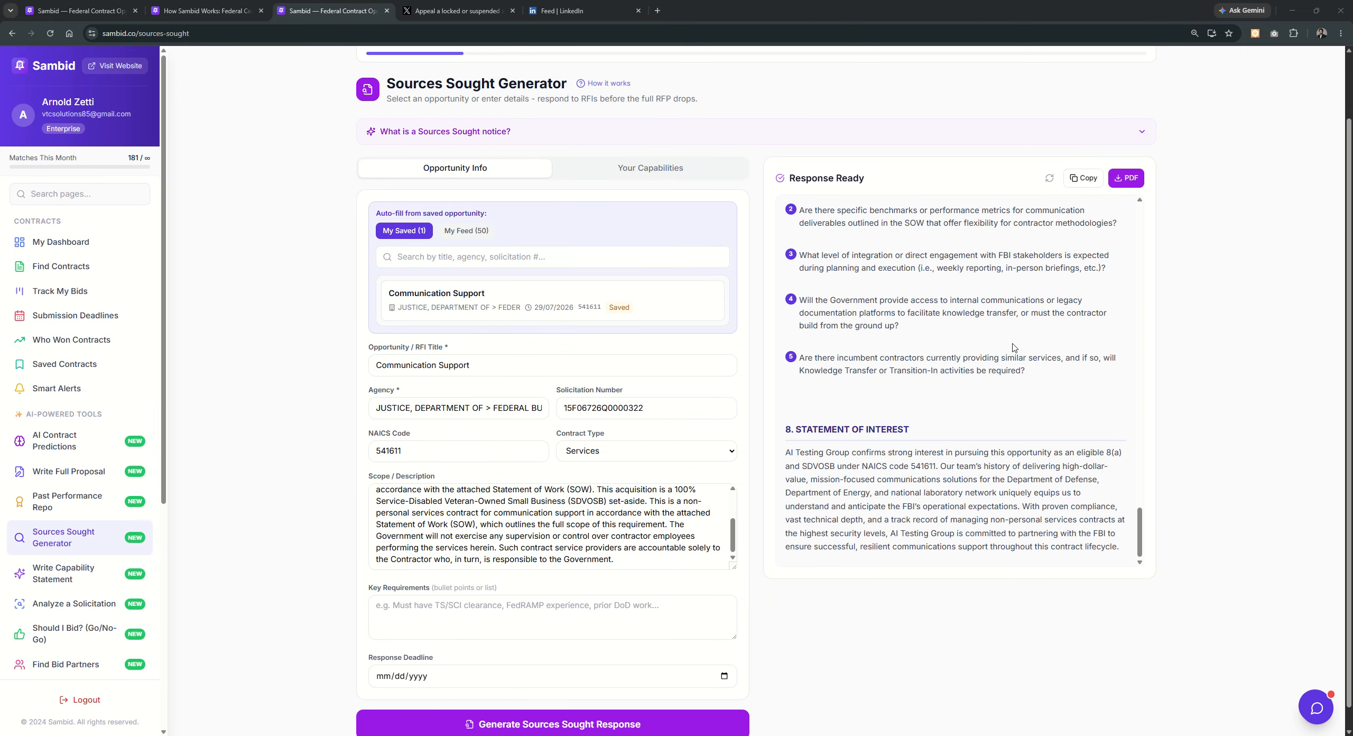
{"action": "scroll", "coordinate": [1015, 349], "scroll_direction": "up", "scroll_amount": 2}
{"action": "scroll", "coordinate": [915, 336], "scroll_direction": "up", "scroll_amount": 2}
{"action": "scroll", "coordinate": [914, 336], "scroll_direction": "down", "scroll_amount": 2}
{"action": "scroll", "coordinate": [915, 336], "scroll_direction": "up", "scroll_amount": 1}
{"action": "scroll", "coordinate": [915, 336], "scroll_direction": "down", "scroll_amount": 2}
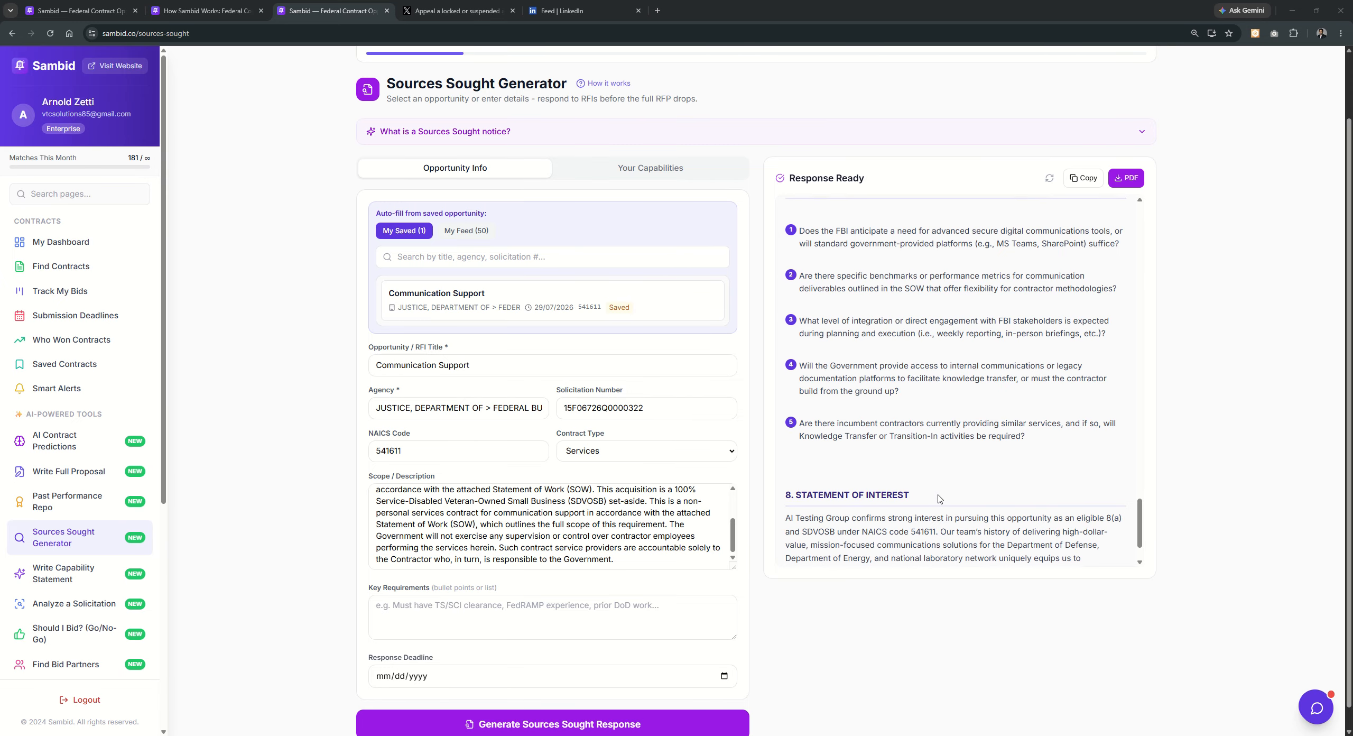
Step: Go back through the generated response from its end to the Company Identification section at its beginning
{"action": "scroll", "coordinate": [938, 492], "scroll_direction": "up", "scroll_amount": 3}
{"action": "scroll", "coordinate": [939, 475], "scroll_direction": "up", "scroll_amount": 5}
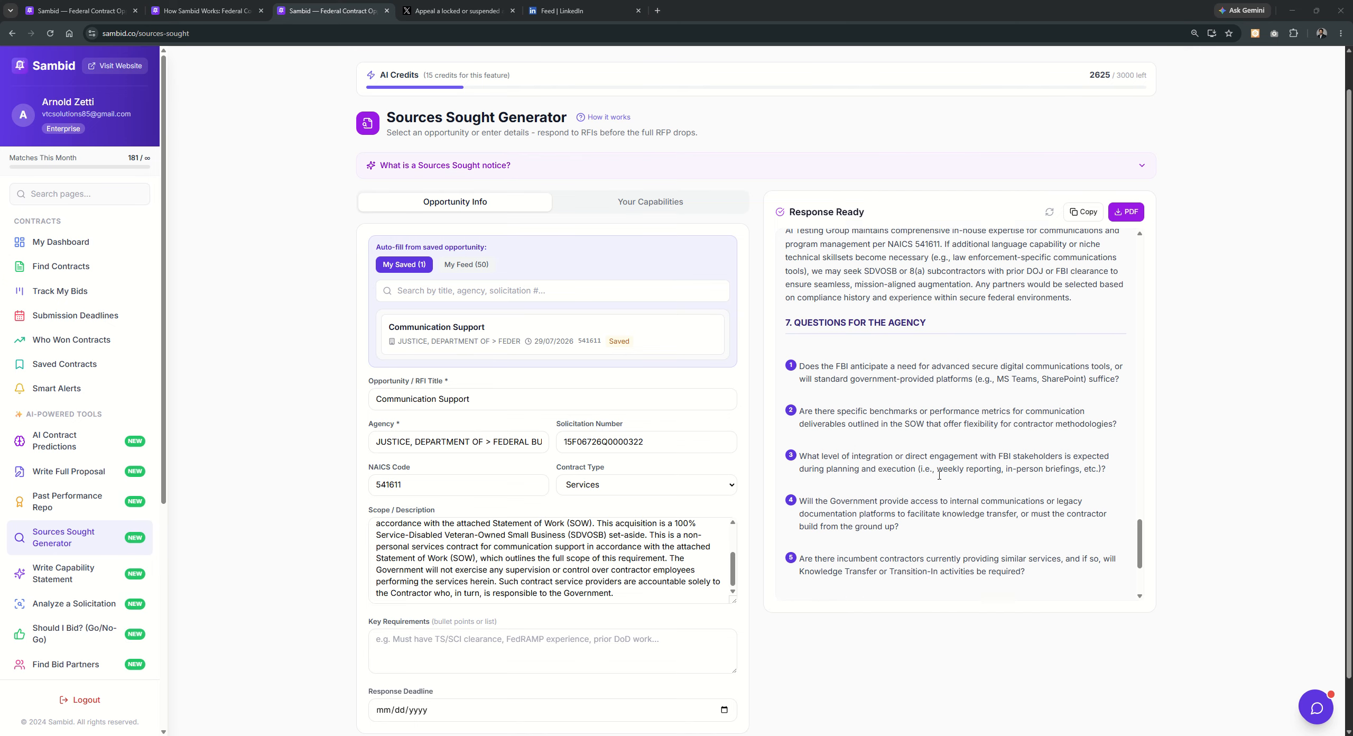
{"action": "scroll", "coordinate": [939, 474], "scroll_direction": "up", "scroll_amount": 7}
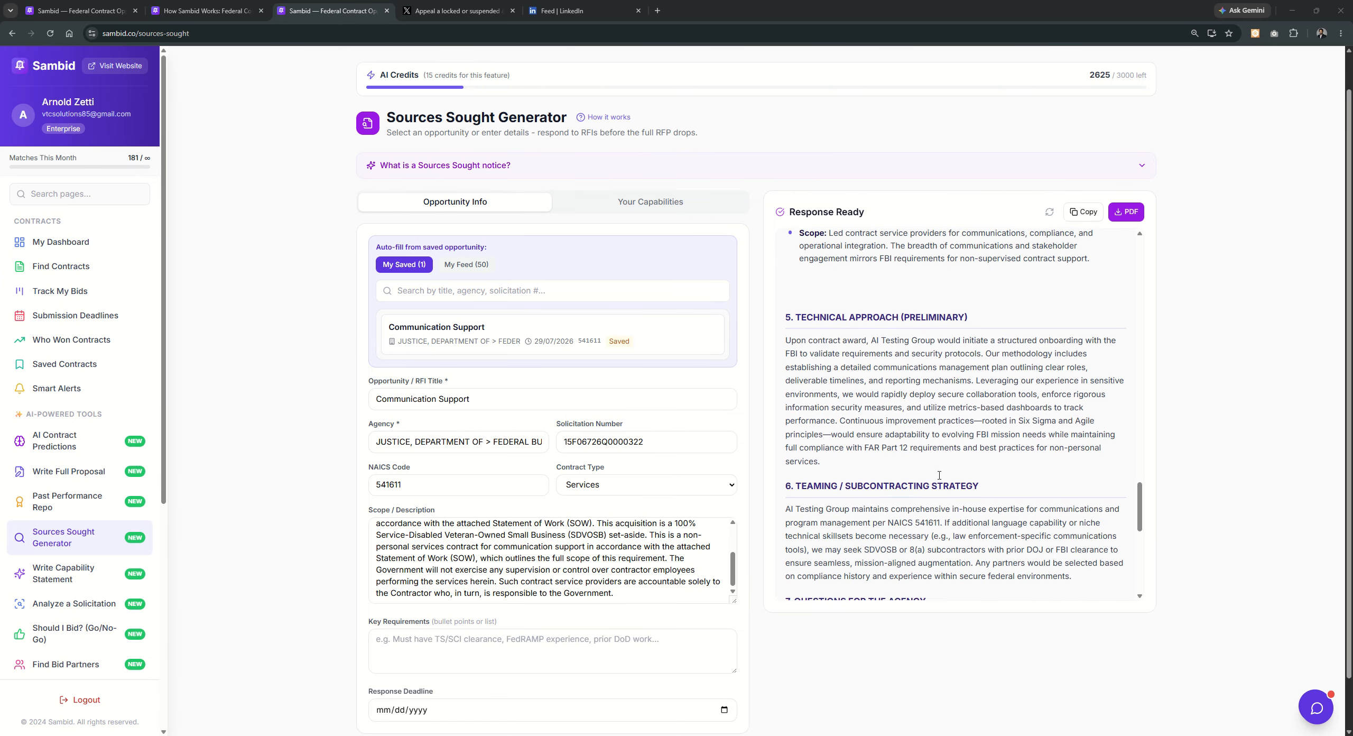
{"action": "scroll", "coordinate": [939, 475], "scroll_direction": "up", "scroll_amount": 2}
{"action": "scroll", "coordinate": [939, 474], "scroll_direction": "up", "scroll_amount": 5}
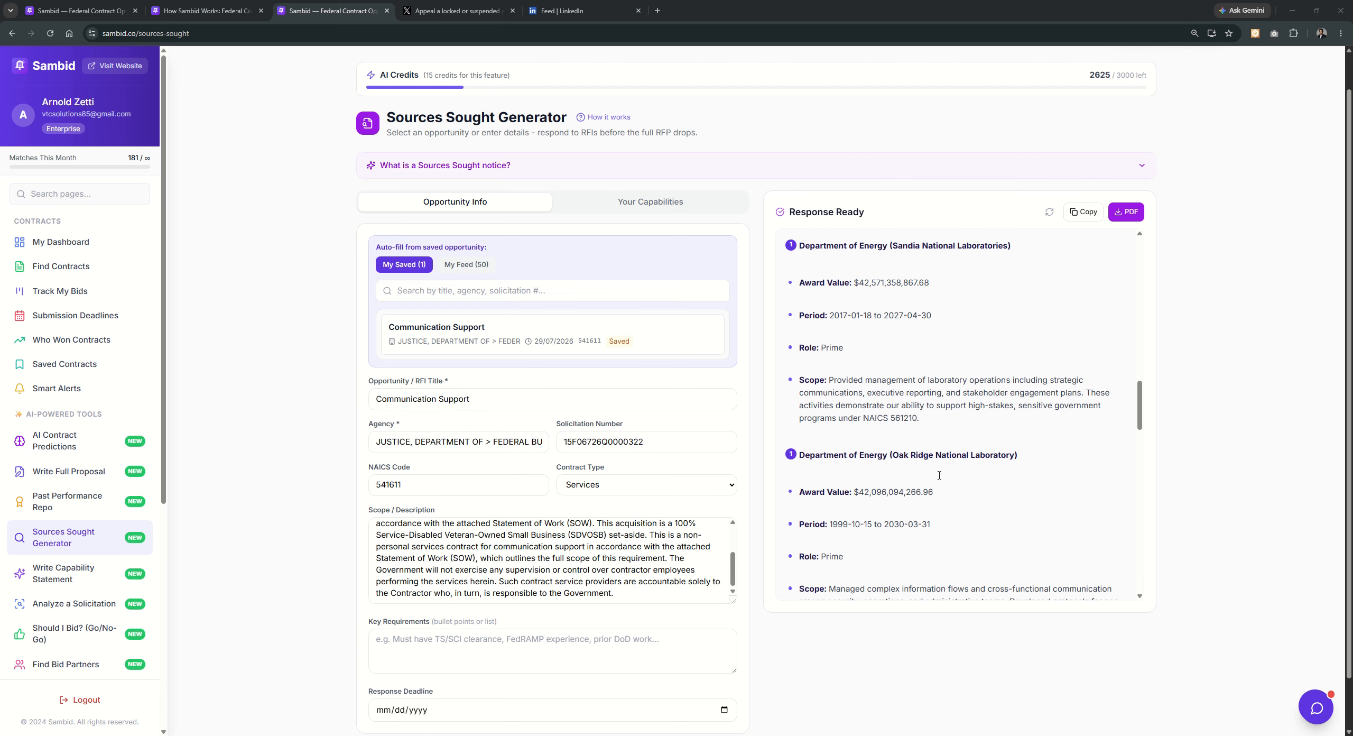
{"action": "scroll", "coordinate": [939, 474], "scroll_direction": "up", "scroll_amount": 8}
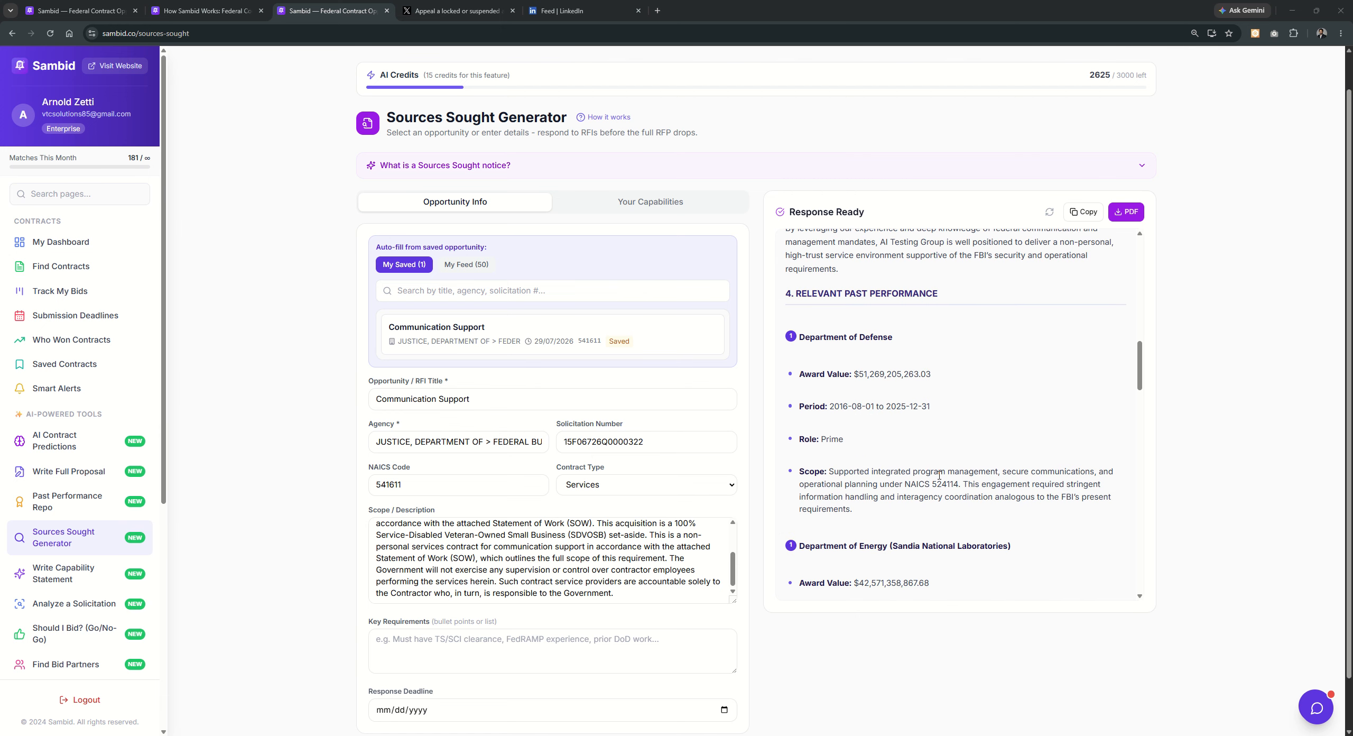
{"action": "scroll", "coordinate": [939, 475], "scroll_direction": "up", "scroll_amount": 10}
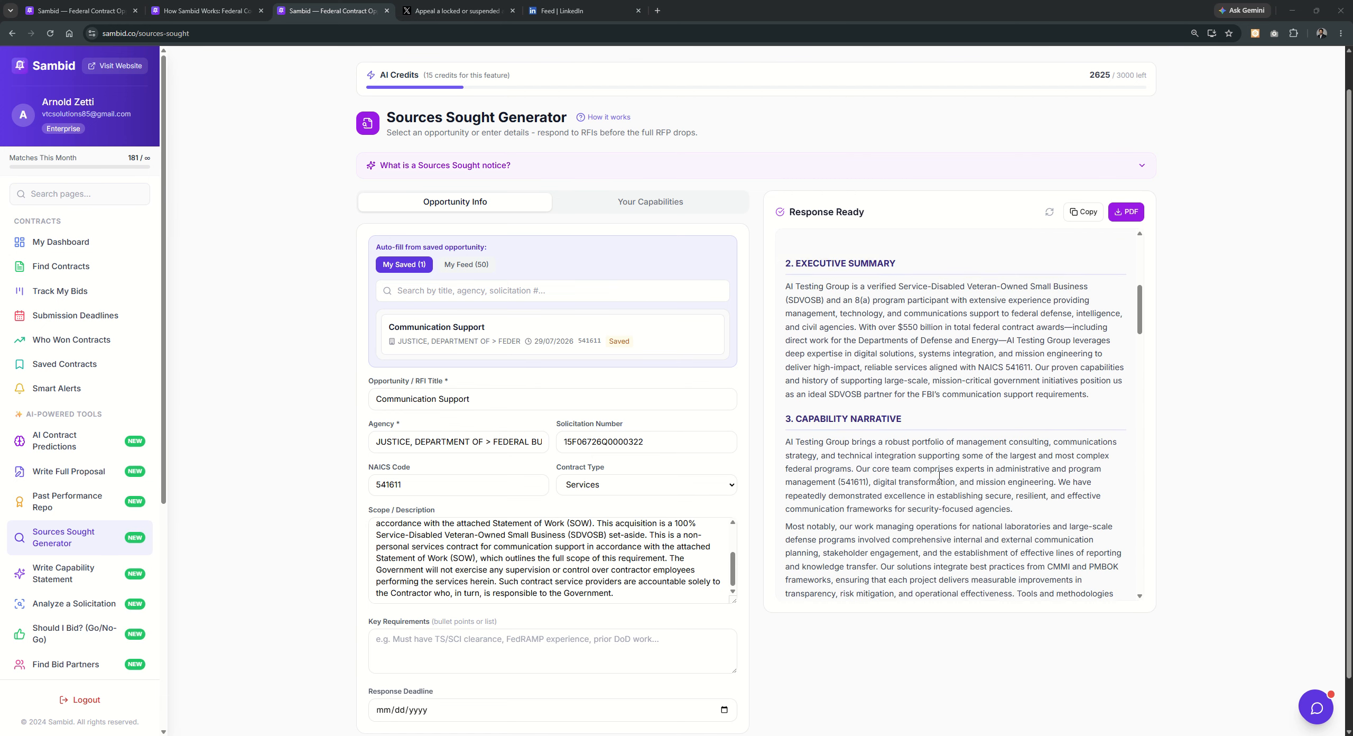
{"action": "scroll", "coordinate": [939, 475], "scroll_direction": "up", "scroll_amount": 1}
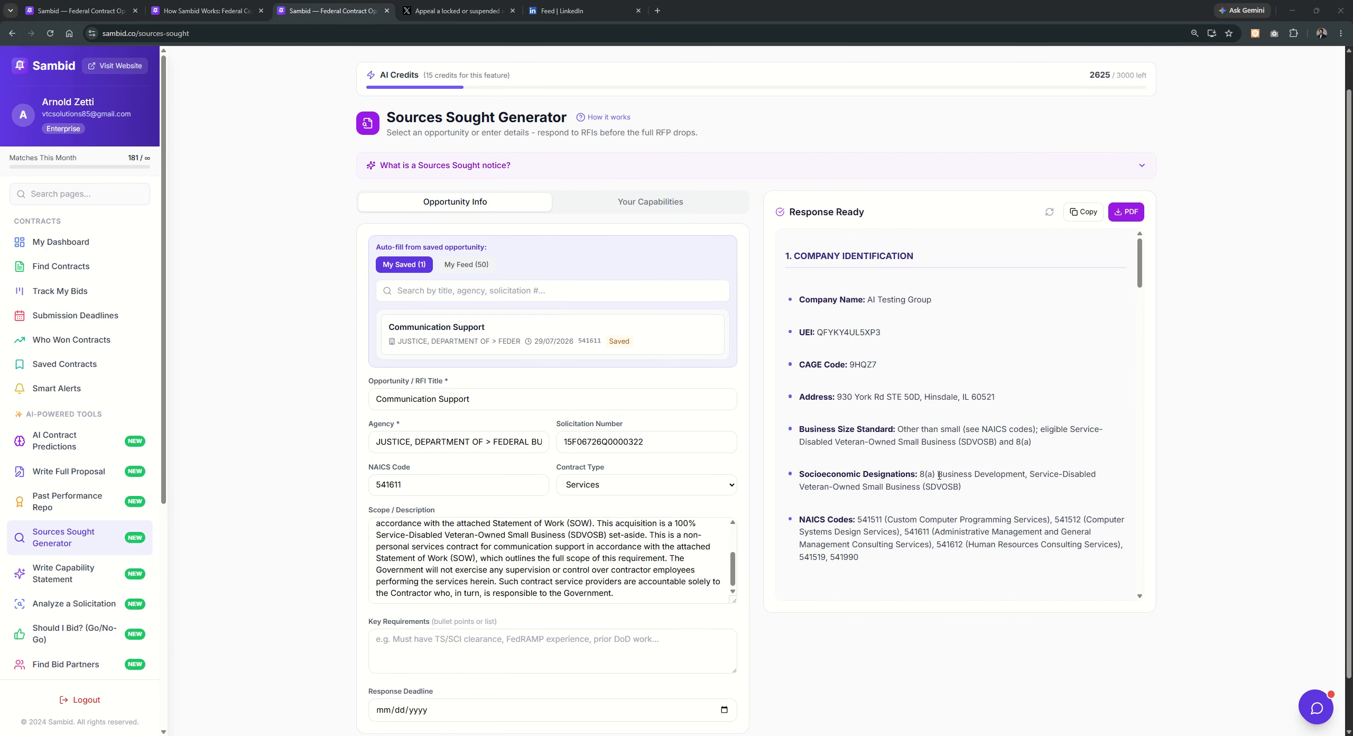
Step: Review the Capability Narrative again and compare the Department of Defense and Department of Energy past performance entries
{"action": "scroll", "coordinate": [939, 475], "scroll_direction": "down", "scroll_amount": 12}
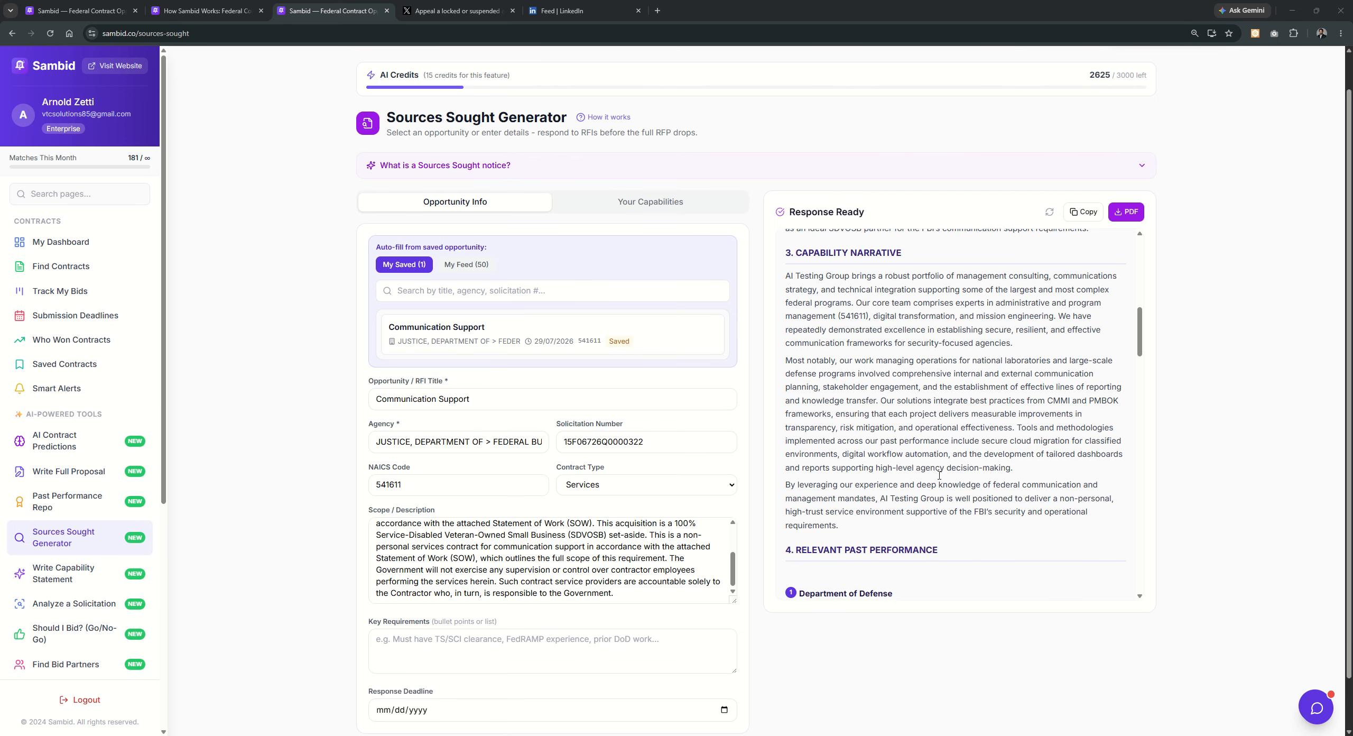
{"action": "scroll", "coordinate": [939, 475], "scroll_direction": "down", "scroll_amount": 3}
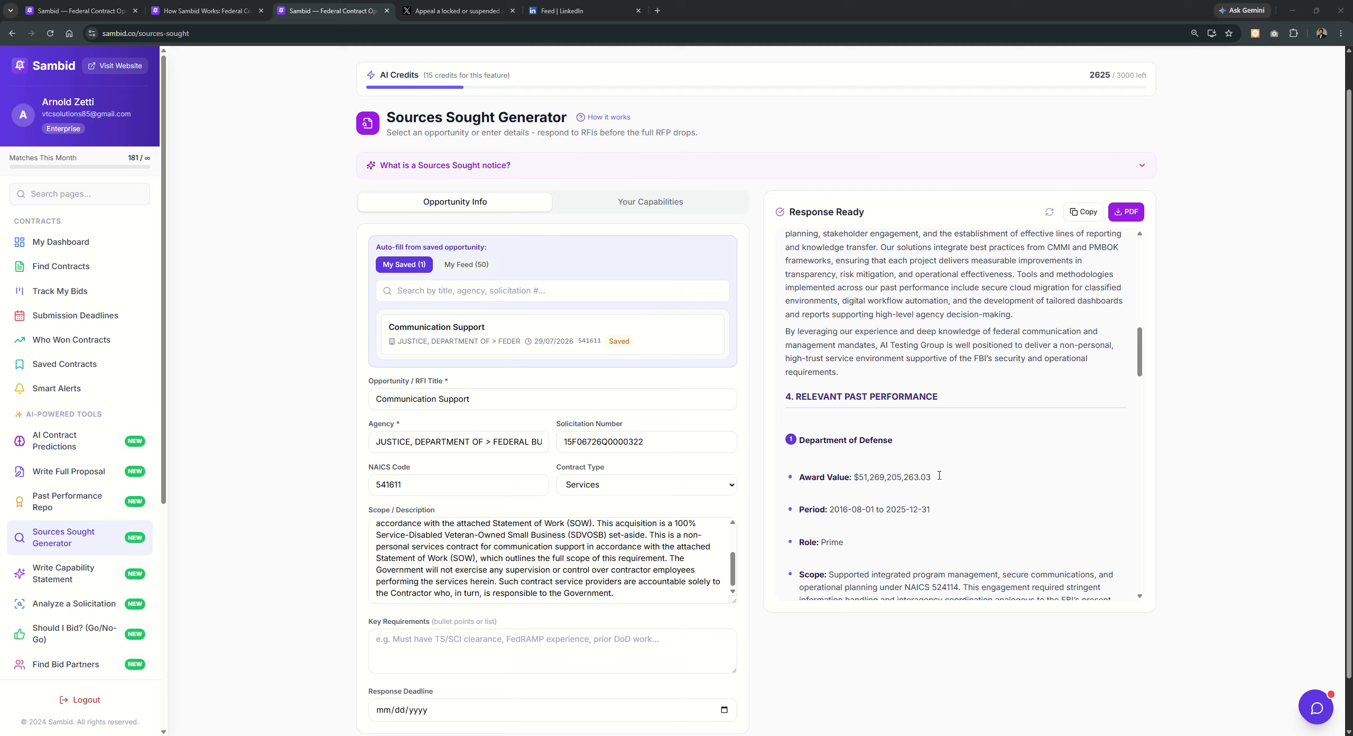
{"action": "scroll", "coordinate": [939, 474], "scroll_direction": "down", "scroll_amount": 2}
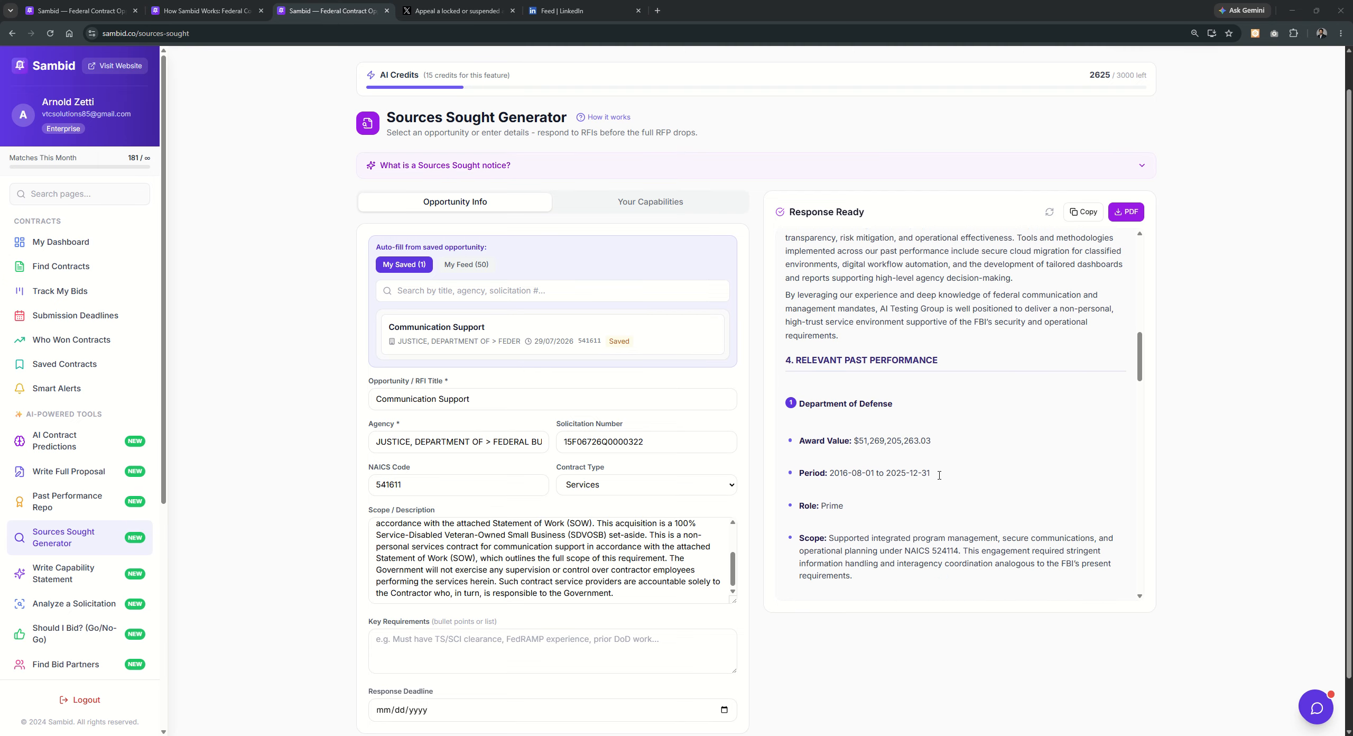
{"action": "scroll", "coordinate": [939, 474], "scroll_direction": "up", "scroll_amount": 2}
{"action": "scroll", "coordinate": [939, 475], "scroll_direction": "down", "scroll_amount": 3}
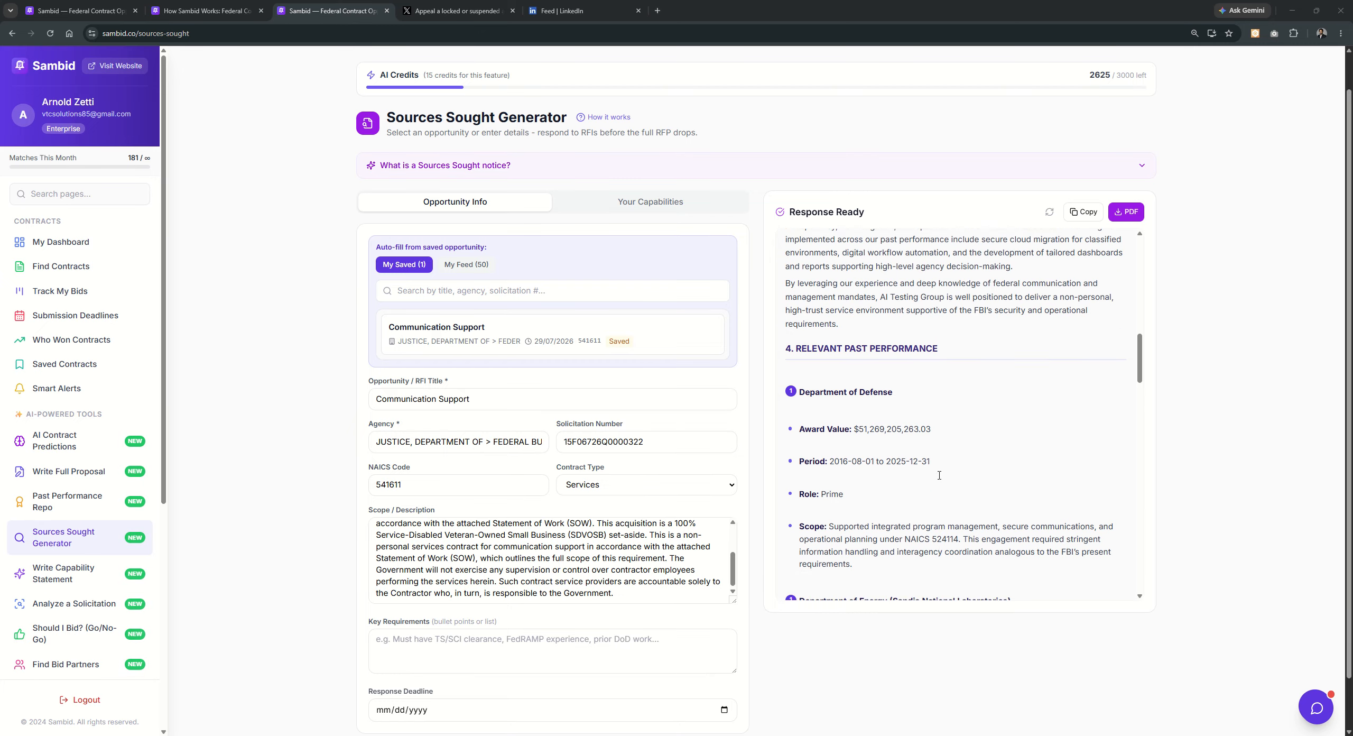
{"action": "scroll", "coordinate": [939, 475], "scroll_direction": "up", "scroll_amount": 2}
{"action": "scroll", "coordinate": [939, 474], "scroll_direction": "down", "scroll_amount": 1}
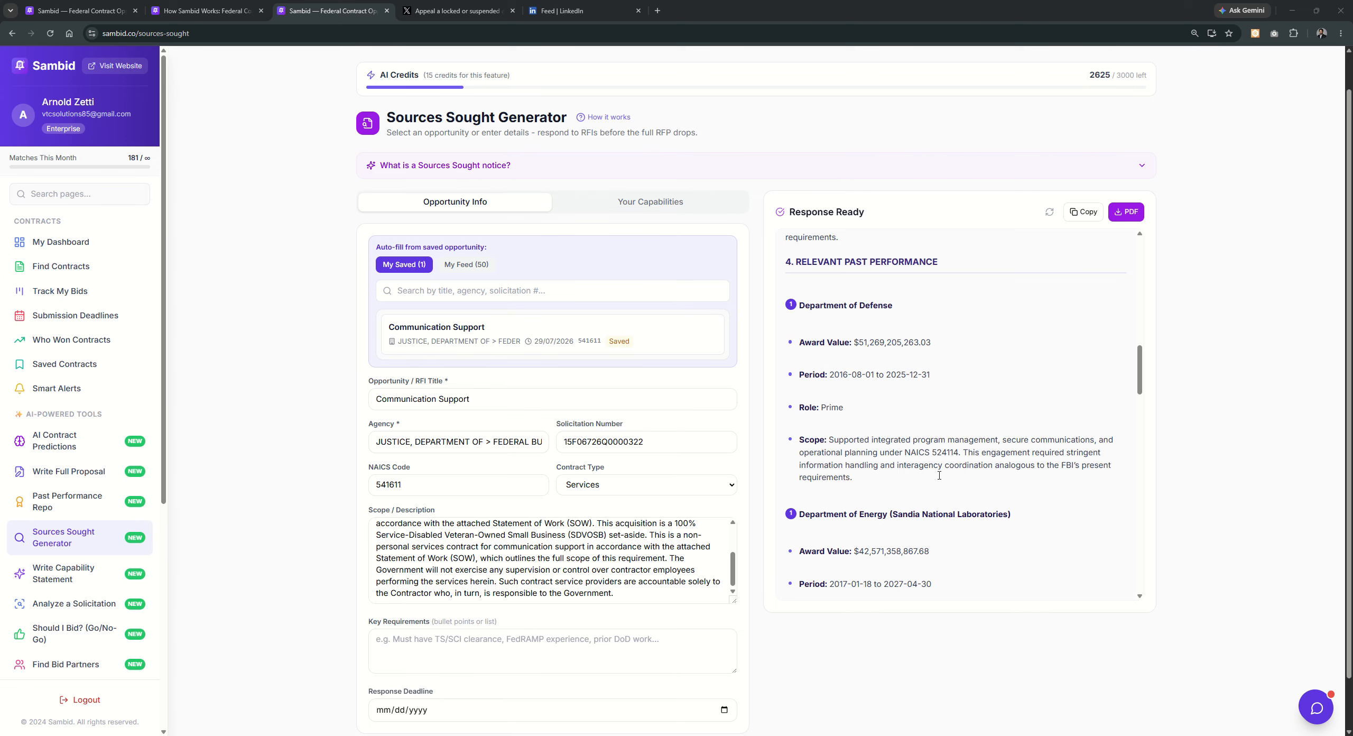
{"action": "scroll", "coordinate": [939, 474], "scroll_direction": "down", "scroll_amount": 4}
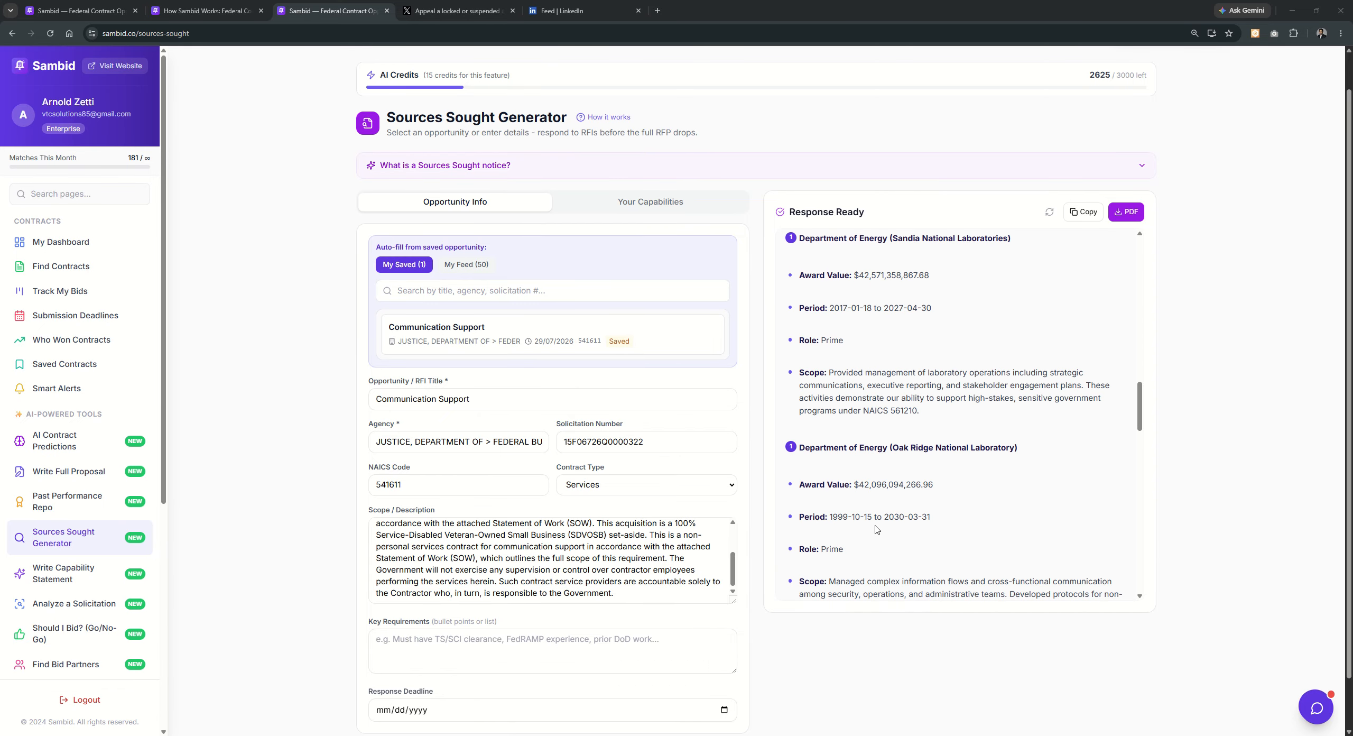
{"action": "scroll", "coordinate": [742, 611], "scroll_direction": "down", "scroll_amount": 1}
{"action": "scroll", "coordinate": [796, 576], "scroll_direction": "up", "scroll_amount": 2}
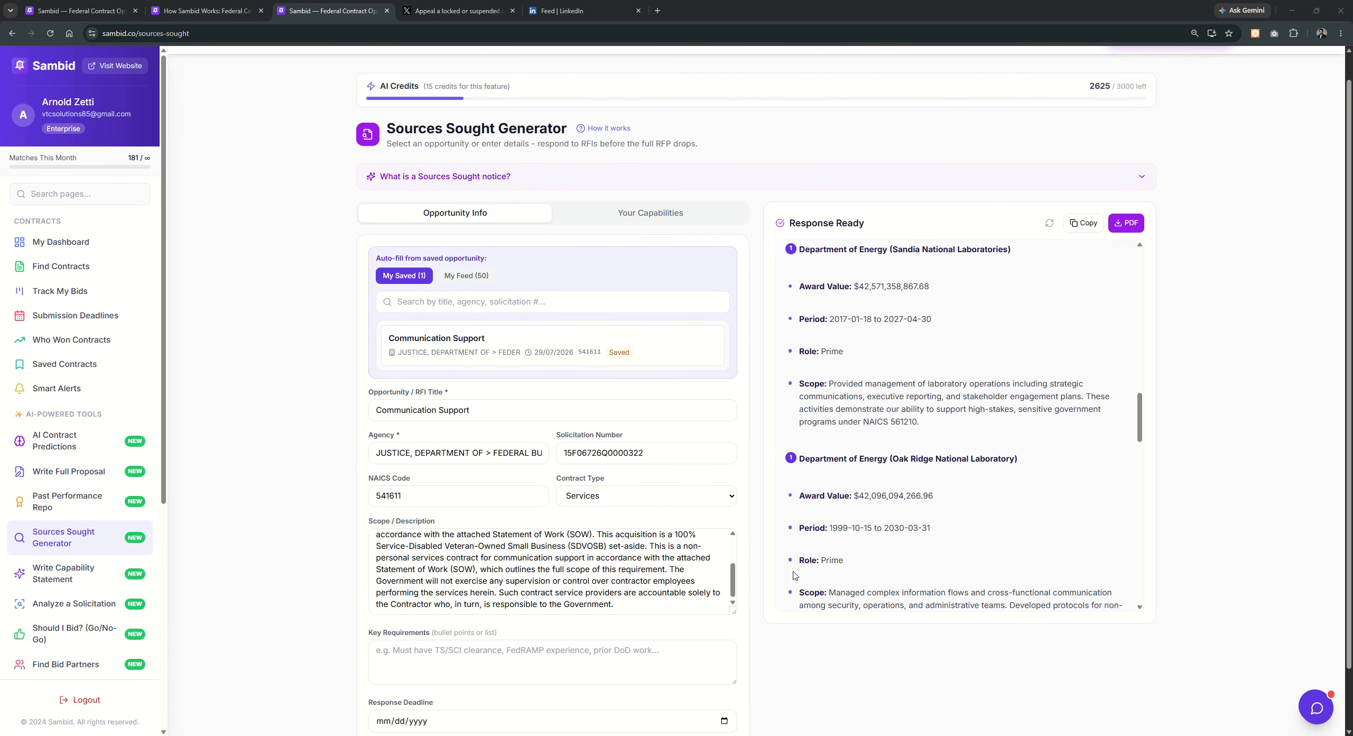